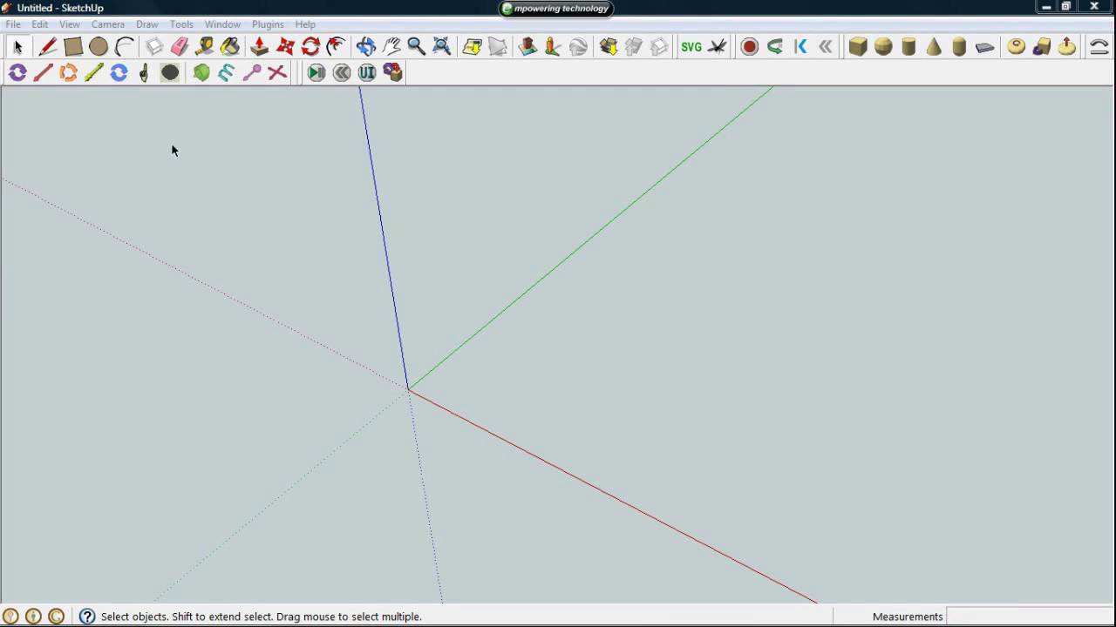
Draw an involute gear at the origin with 20° pressure angle and 10" pitch radius
click(147, 24)
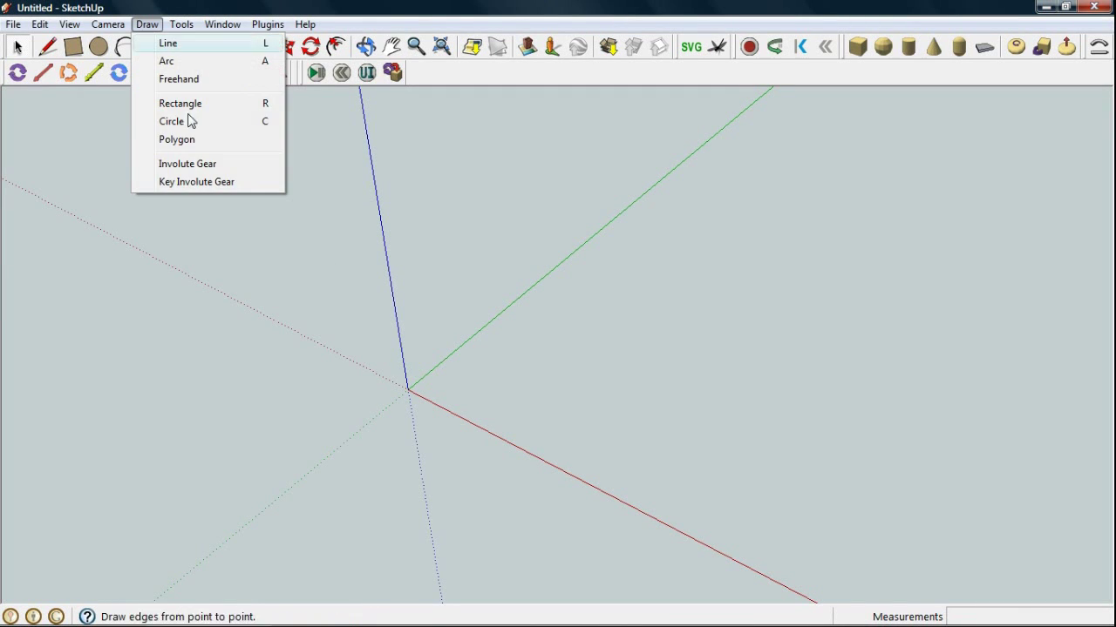
click(209, 165)
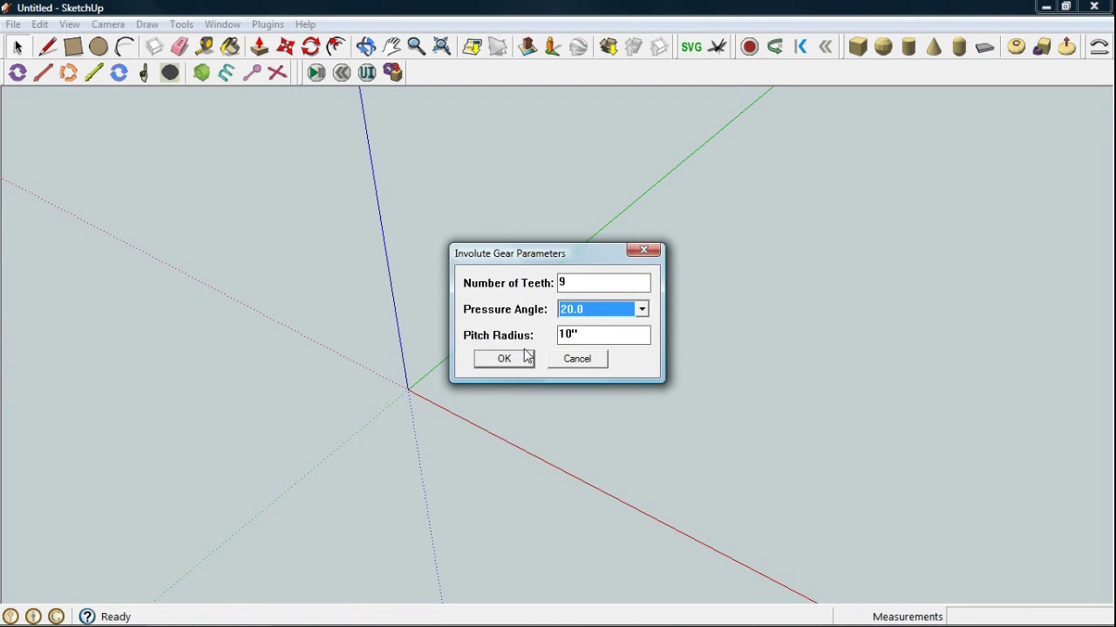
click(526, 367)
Zoom in and explode the gear group into loose geometry
scroll(361, 407, up, 1)
scroll(364, 404, up, 1)
scroll(366, 407, up, 1)
scroll(383, 407, up, 1)
scroll(453, 401, up, 3)
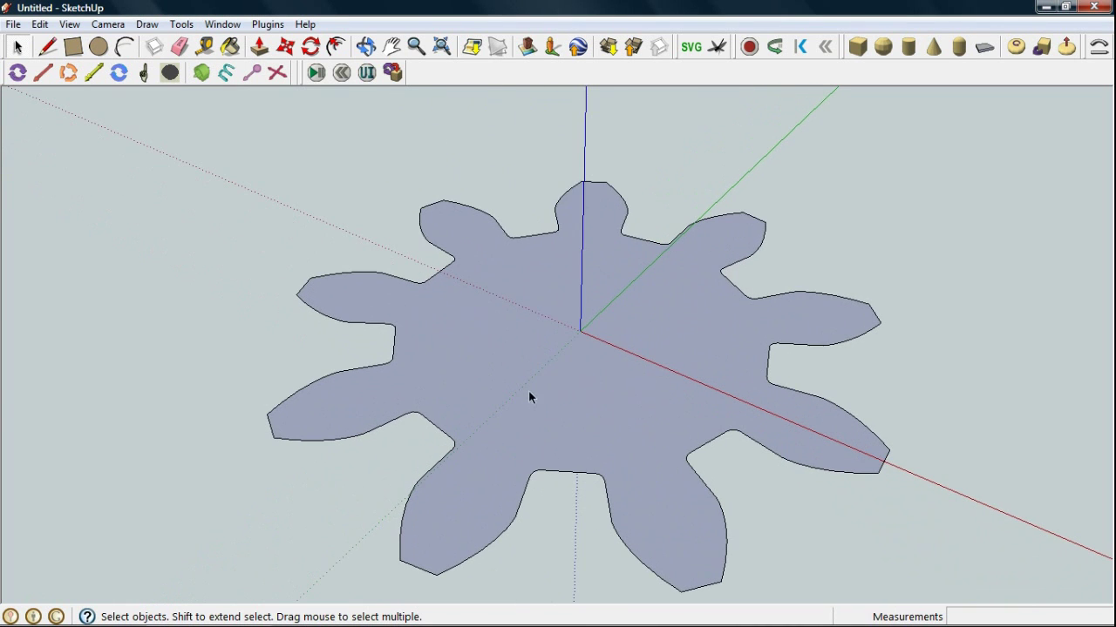
right_click(533, 396)
click(620, 203)
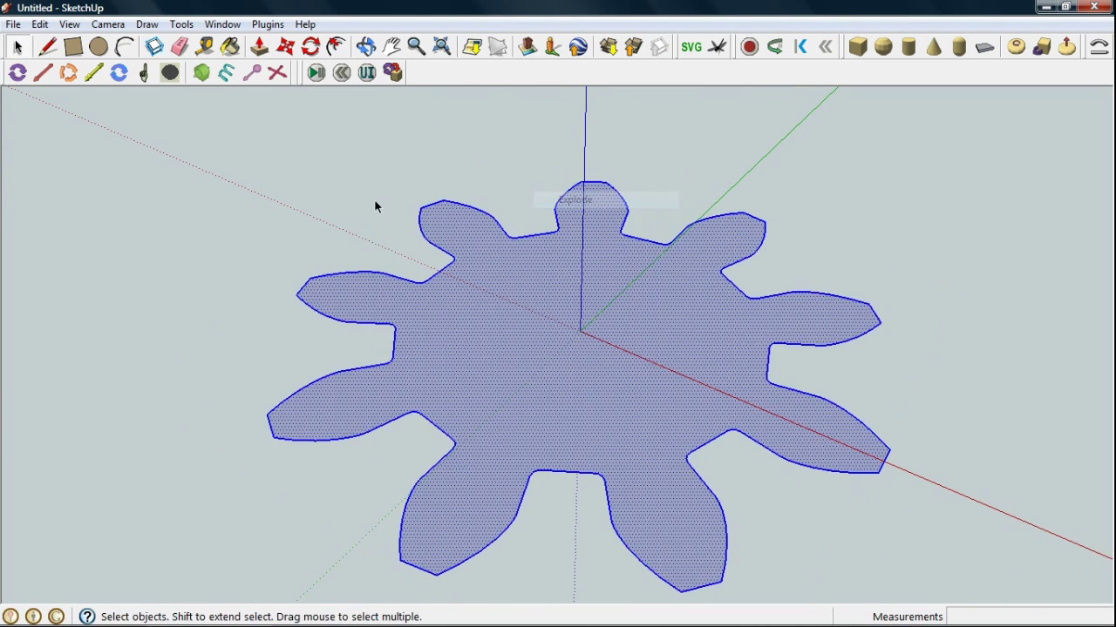
Draw lines from a tooth corner to the gear's centre, then out to a curve corner
click(50, 48)
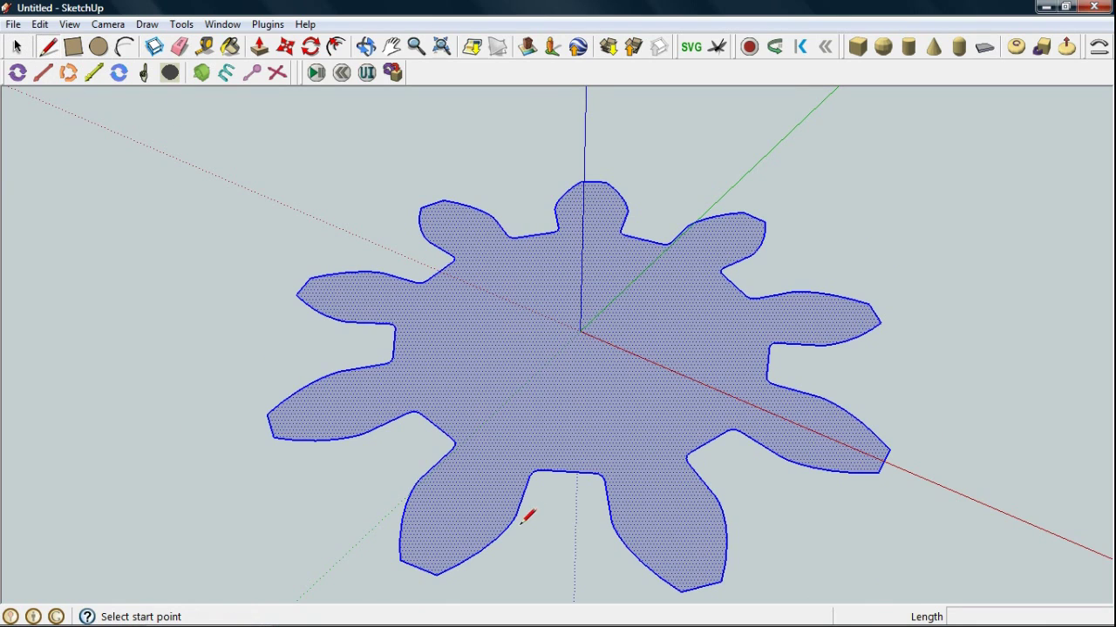
scroll(524, 488, up, 2)
scroll(526, 453, up, 2)
scroll(531, 456, up, 2)
scroll(530, 457, up, 1)
scroll(531, 455, up, 1)
click(562, 416)
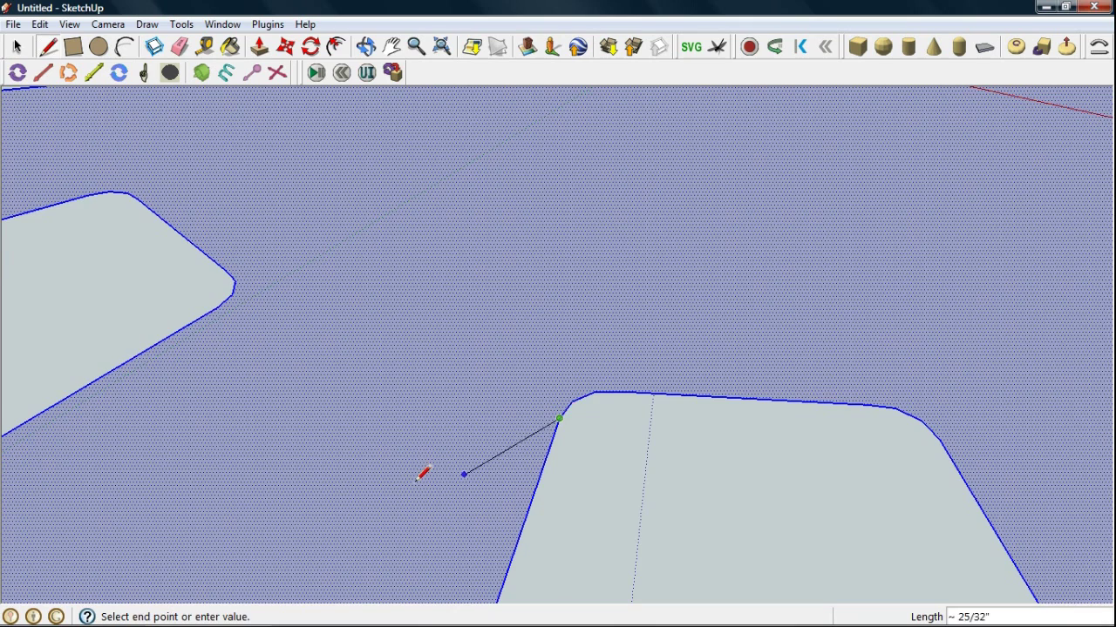
scroll(461, 471, down, 1)
scroll(407, 480, down, 1)
scroll(365, 492, down, 1)
scroll(361, 491, down, 1)
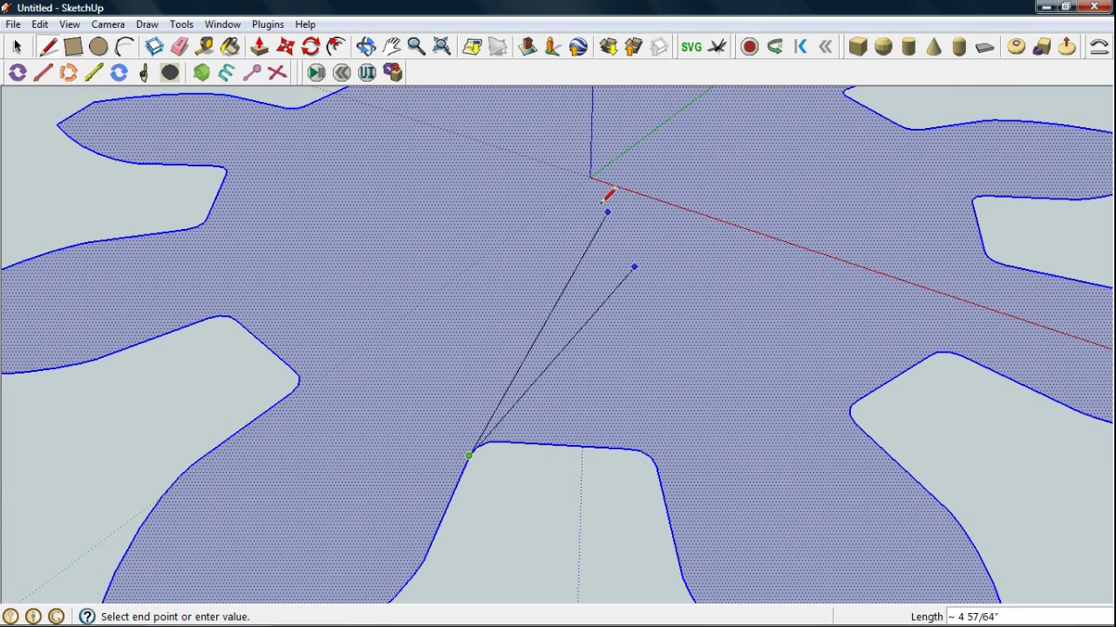
click(590, 177)
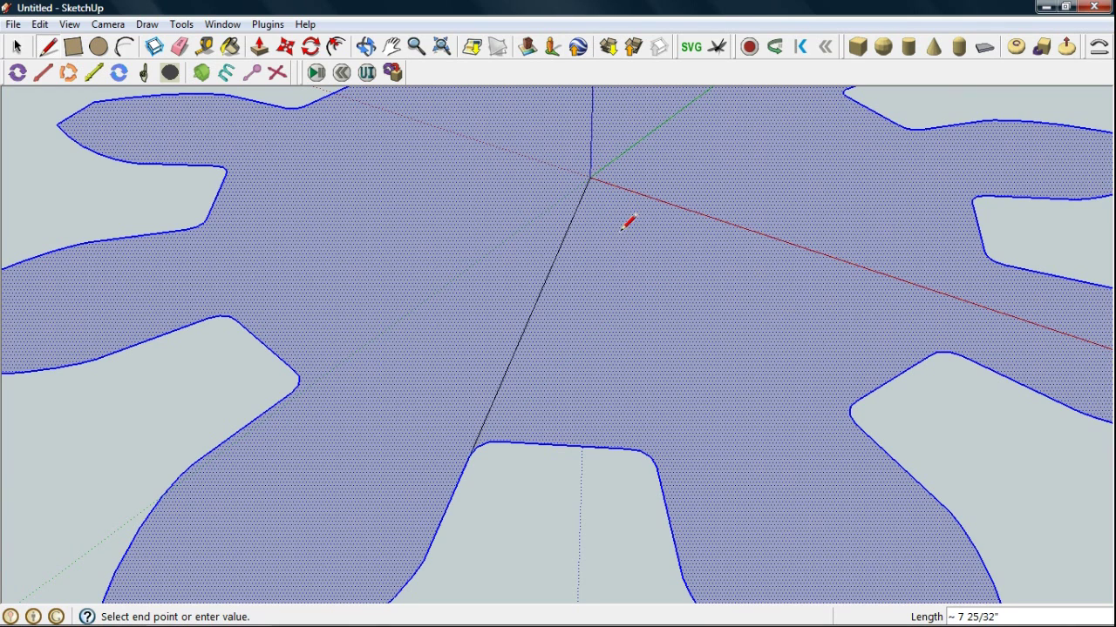
scroll(689, 466, up, 1)
scroll(680, 471, up, 1)
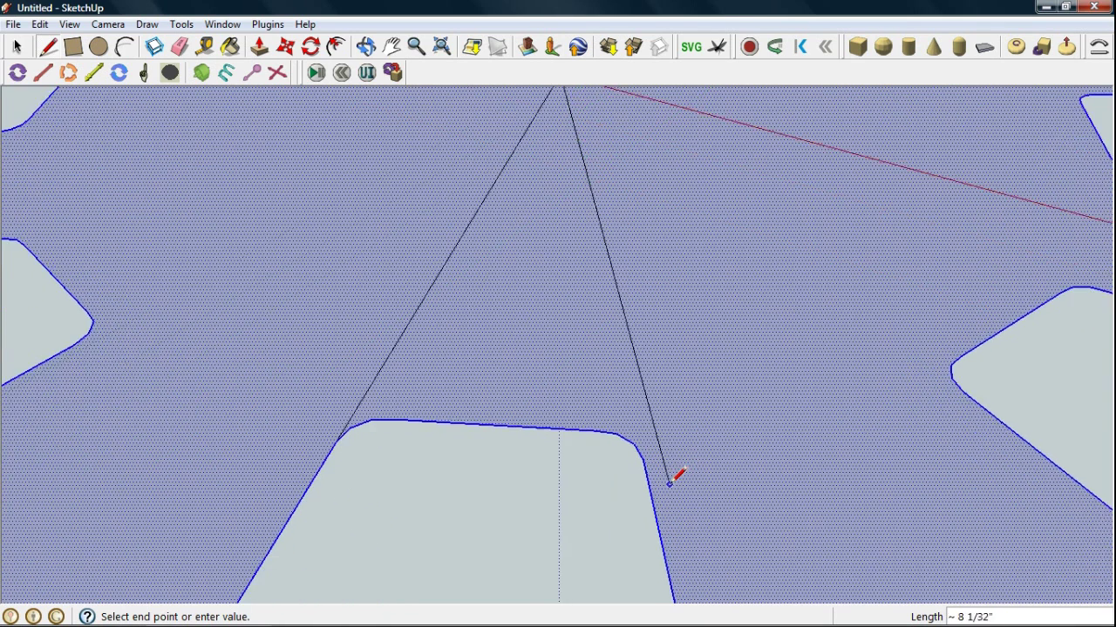
scroll(672, 473, up, 1)
scroll(668, 468, up, 1)
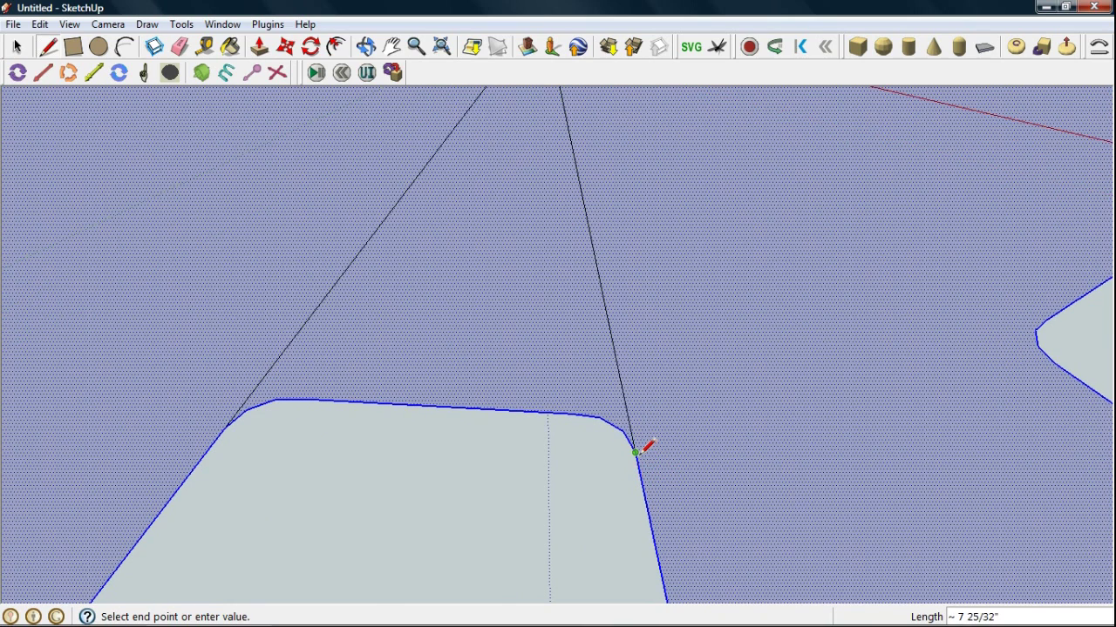
click(639, 469)
Draw a line from the next curve endpoint to the centre apex, closing the wedge
scroll(640, 457, down, 1)
scroll(575, 514, down, 1)
scroll(558, 525, down, 1)
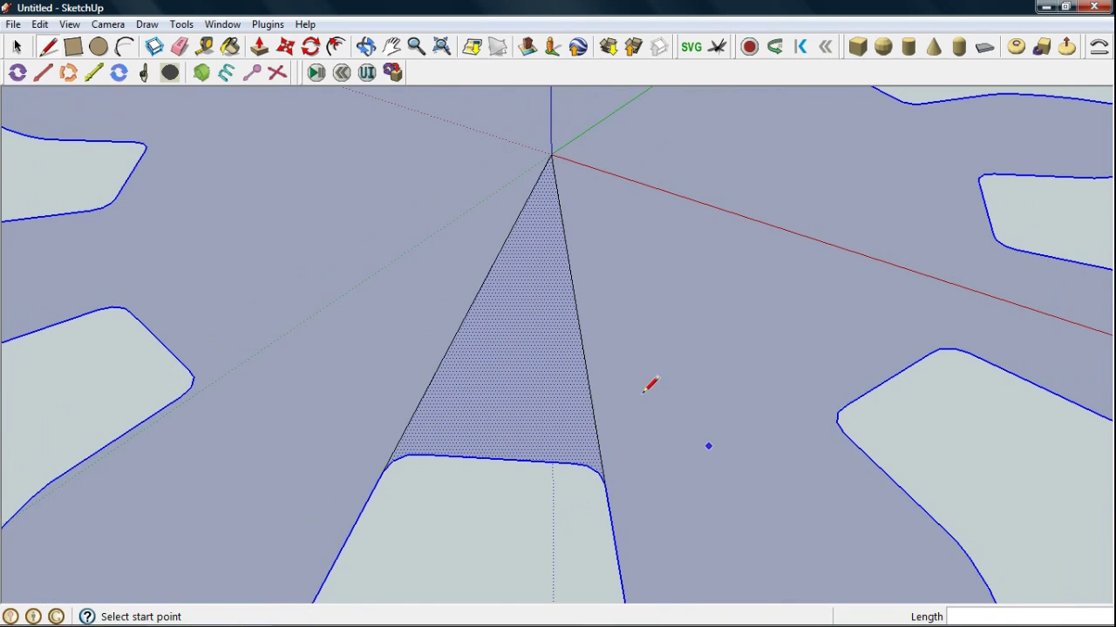
scroll(837, 420, up, 1)
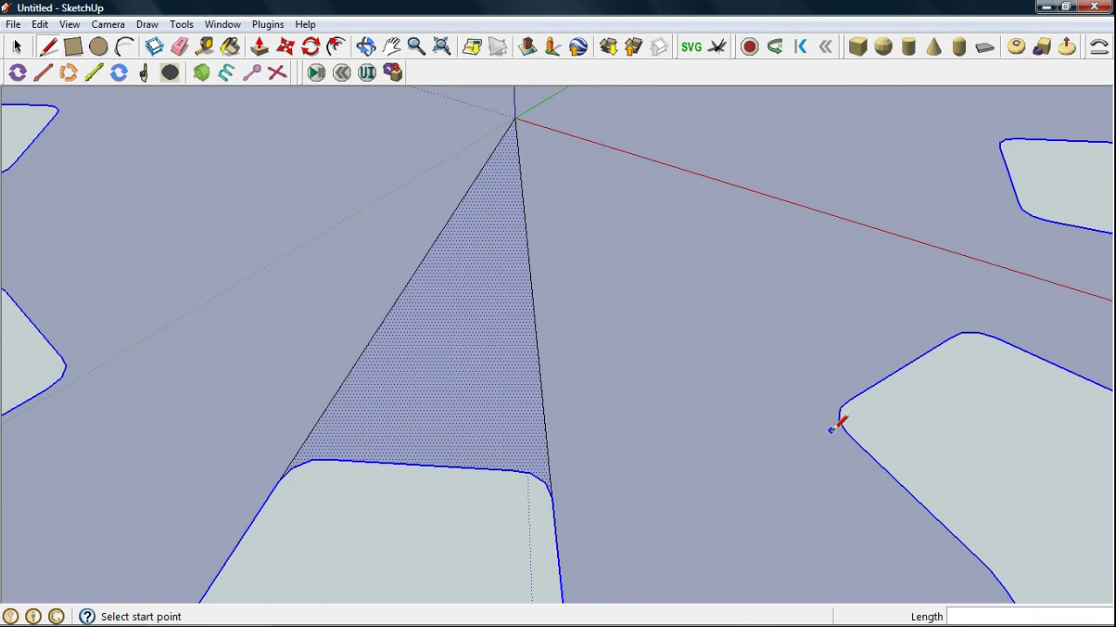
scroll(840, 427, up, 2)
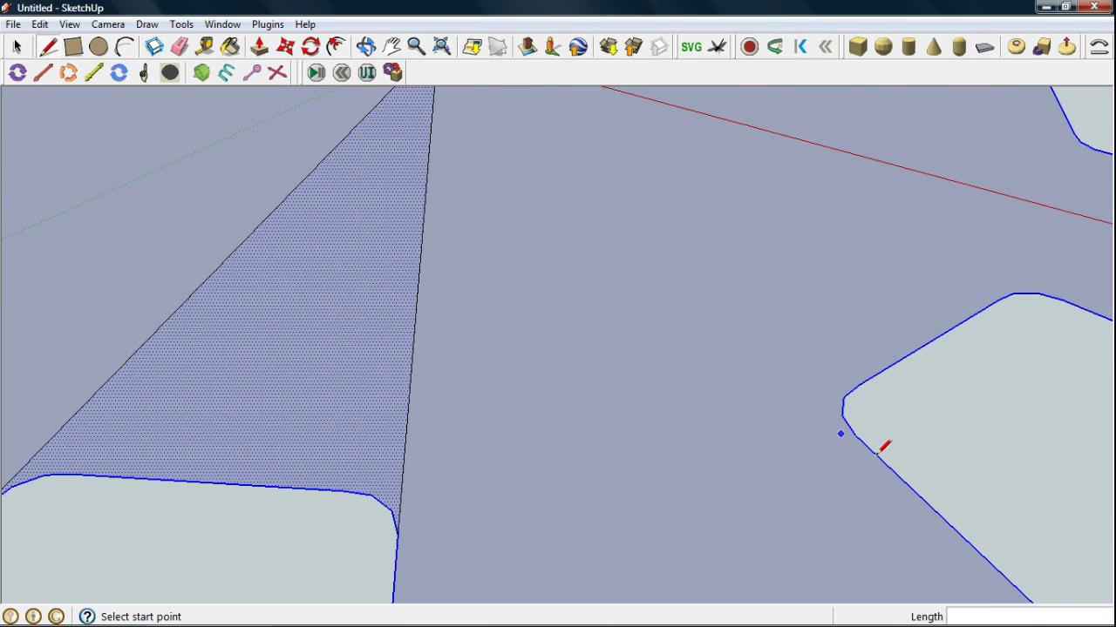
scroll(877, 452, up, 2)
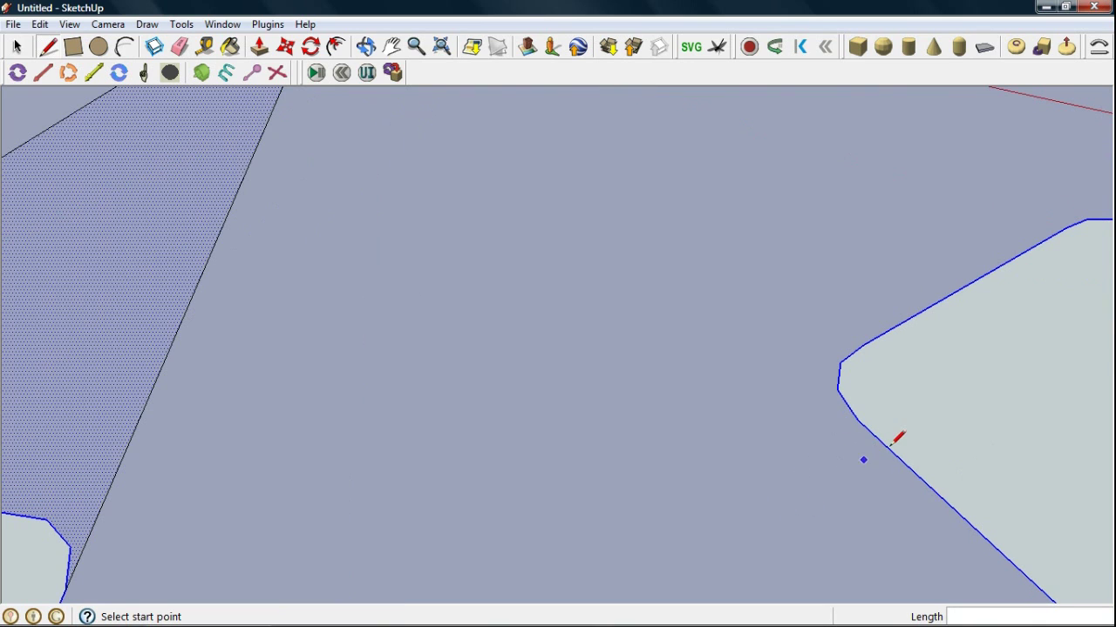
click(869, 427)
scroll(705, 520, down, 2)
scroll(702, 521, down, 1)
scroll(690, 513, down, 1)
scroll(689, 513, down, 1)
click(448, 120)
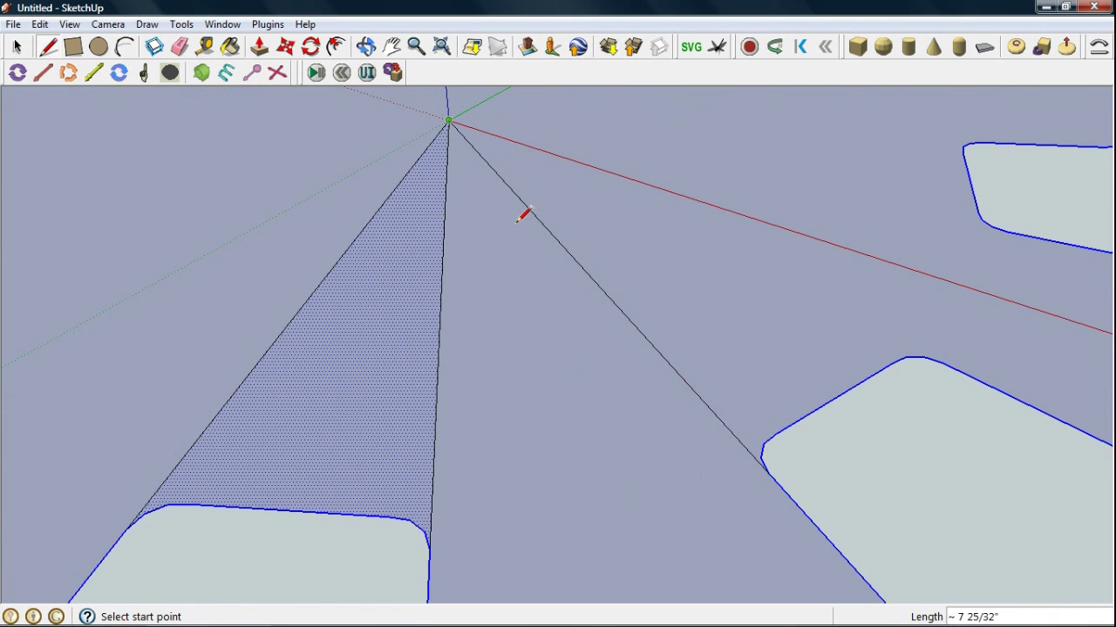
scroll(533, 375, down, 1)
scroll(535, 374, down, 1)
scroll(535, 375, down, 1)
scroll(532, 382, down, 1)
scroll(531, 382, down, 1)
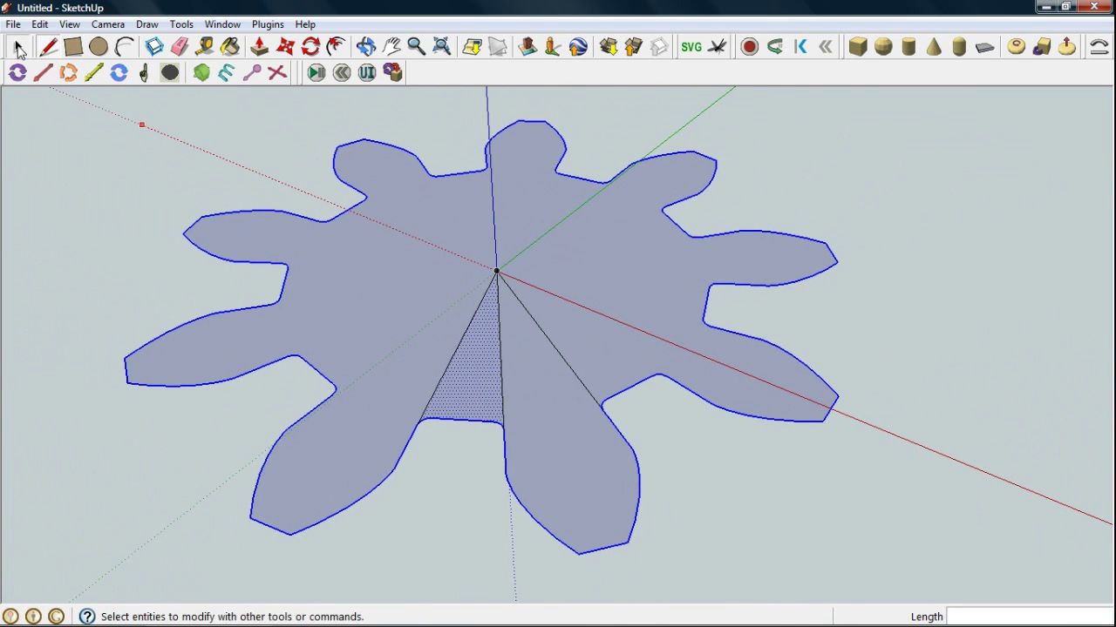
Delete two curved outer edges of the gear
click(16, 46)
click(668, 397)
click(624, 392)
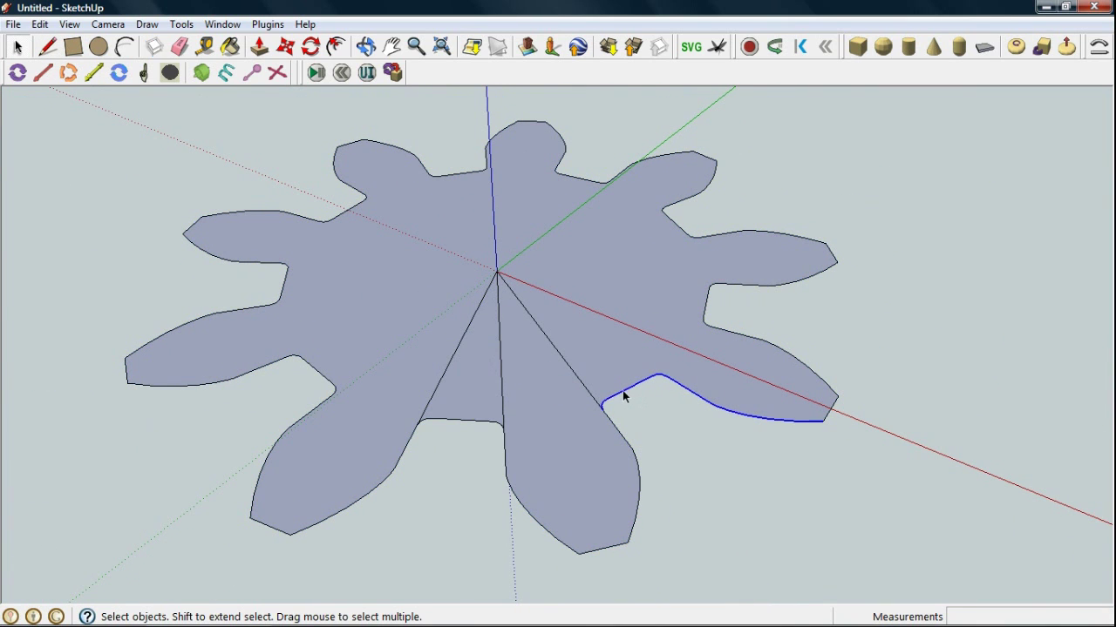
ctrl+click(412, 446)
key(Delete)
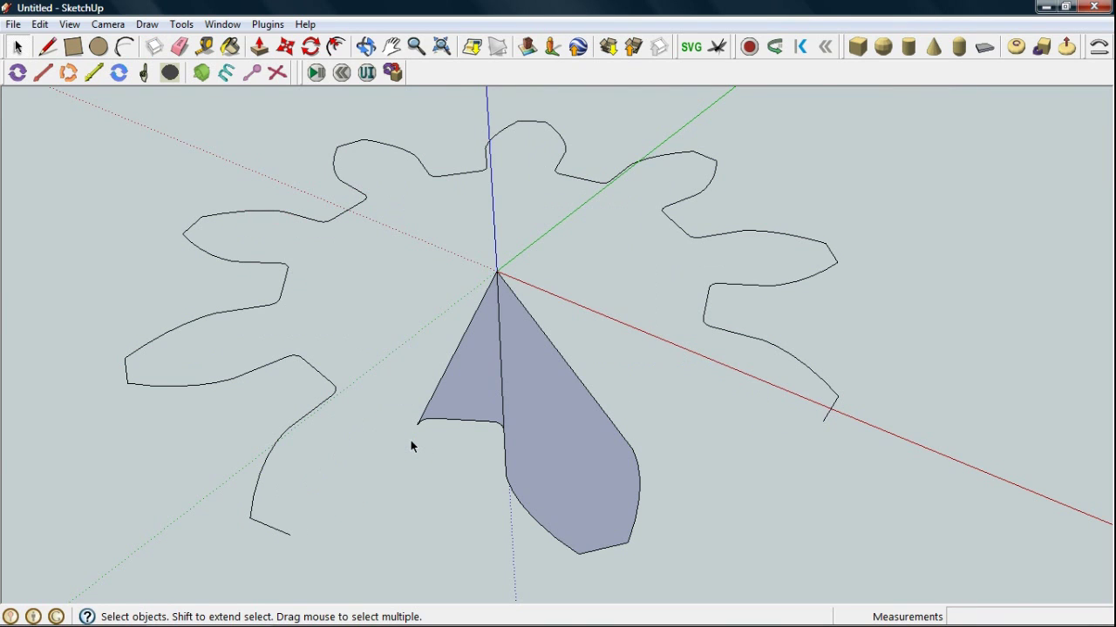
Erase the remaining connected gear outline and select the tooth wedge face
click(740, 339)
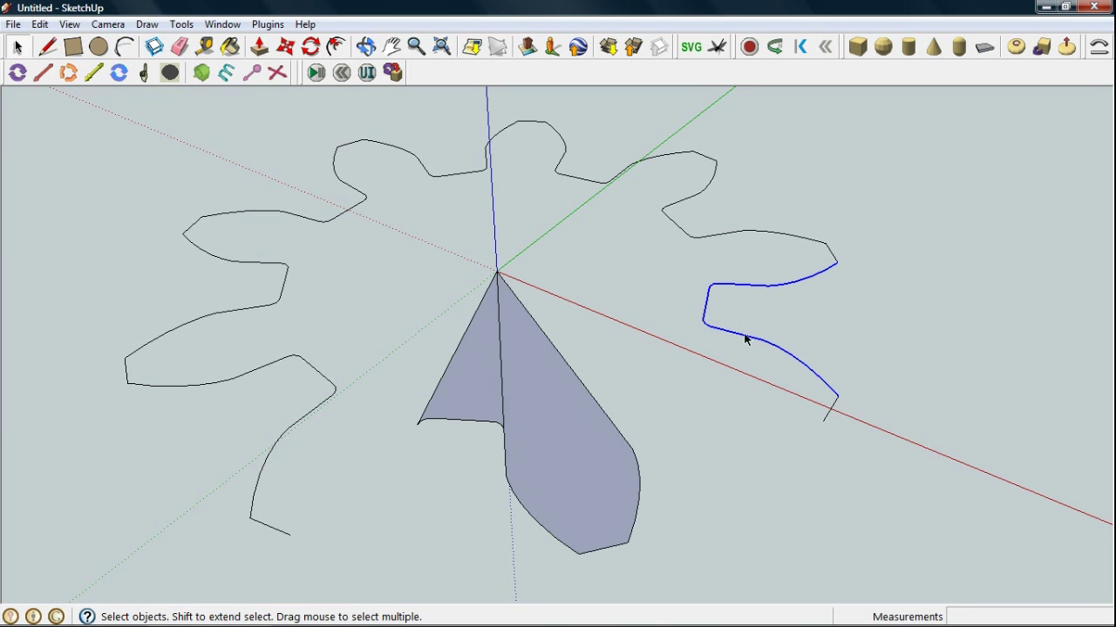
triple_click(744, 340)
right_click(744, 339)
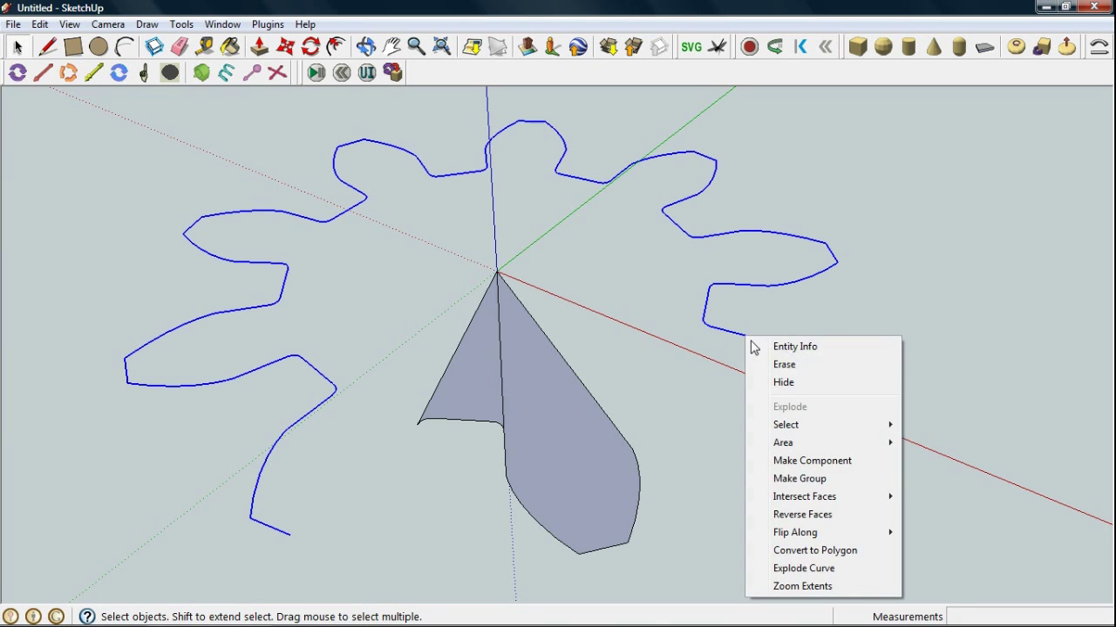
click(797, 368)
click(578, 443)
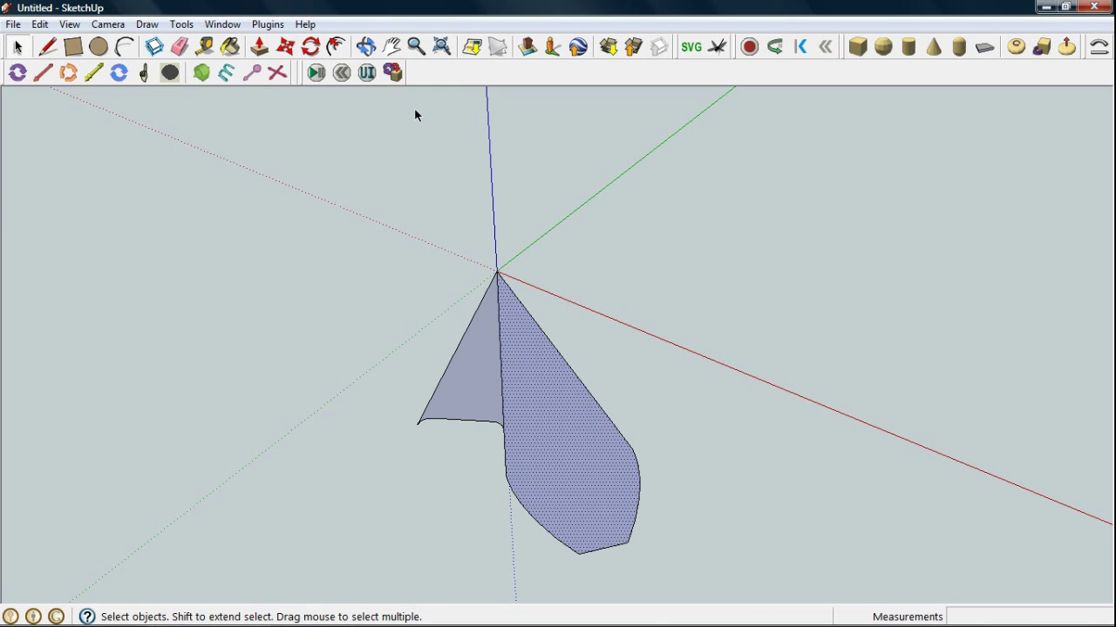
Paste a copy of the wedge to the right, then delete the lower tooth face and leftover diagonal line
key(m)
key(ctrl+v)
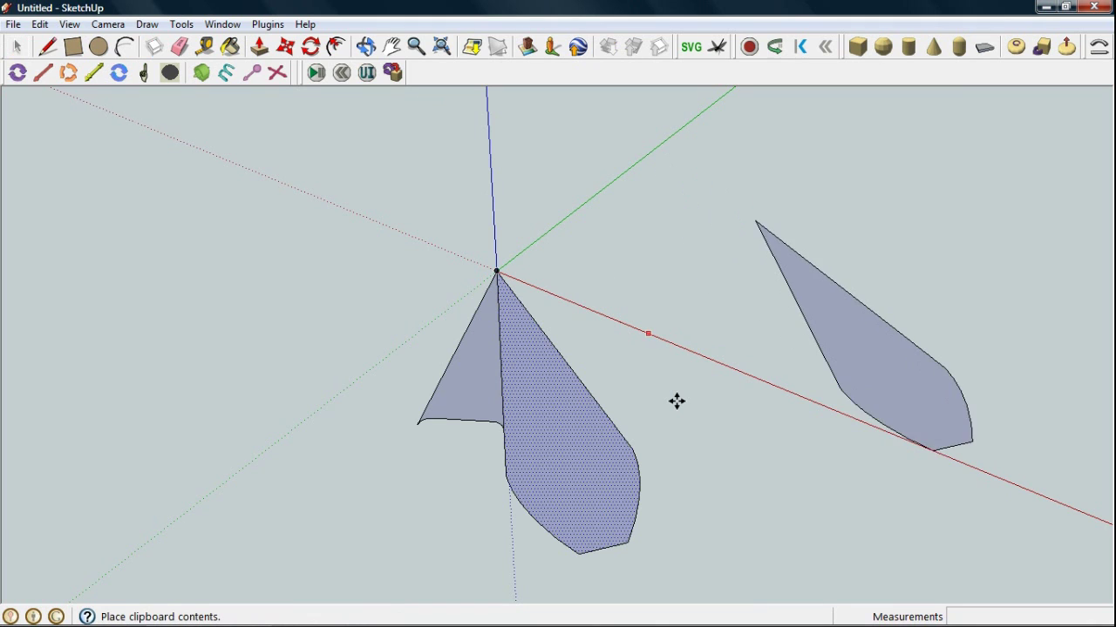
click(676, 397)
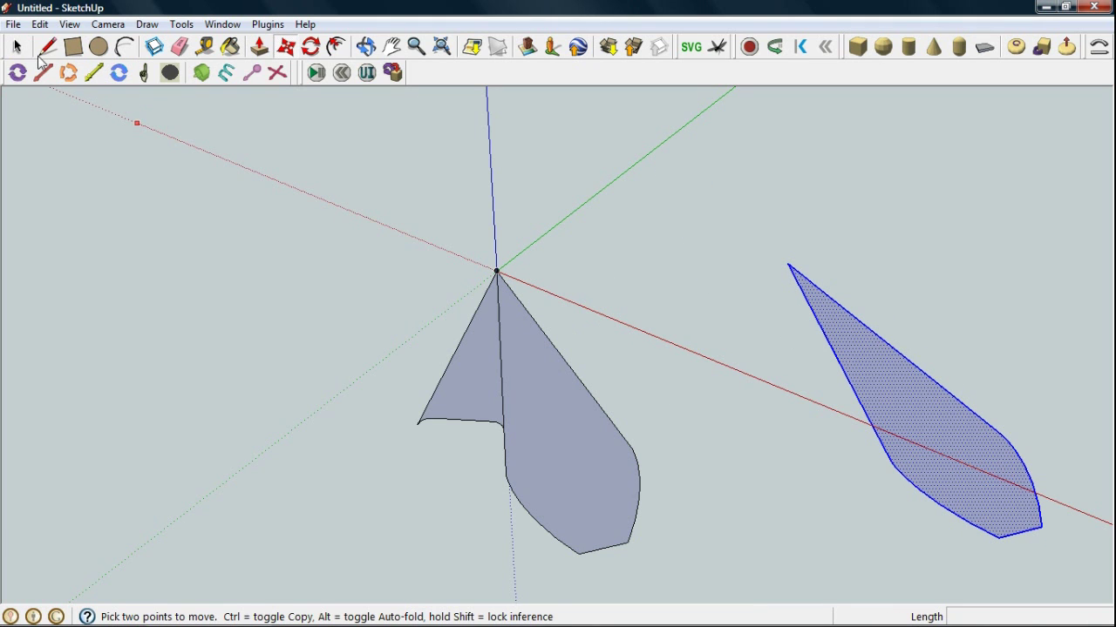
click(17, 48)
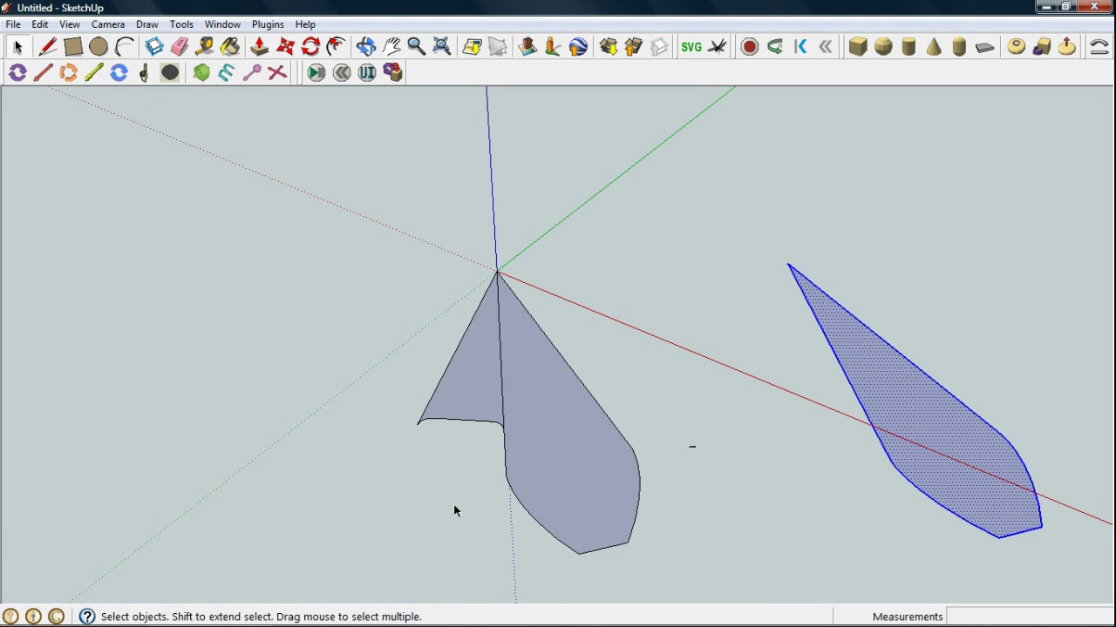
drag(456, 556, 457, 556)
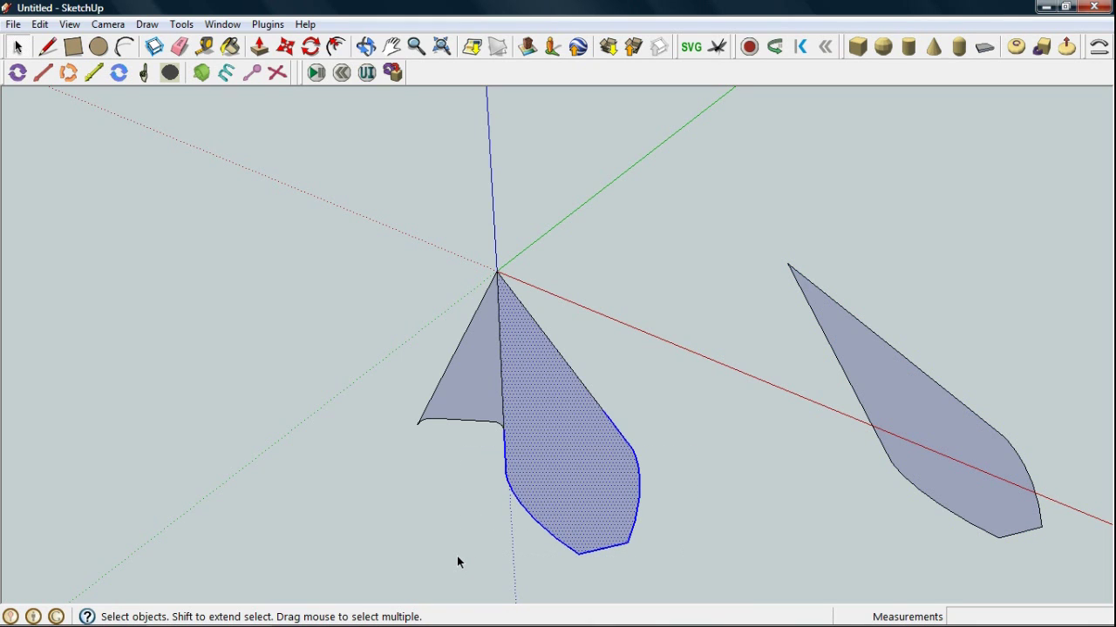
key(Delete)
drag(558, 460, 559, 460)
key(Delete)
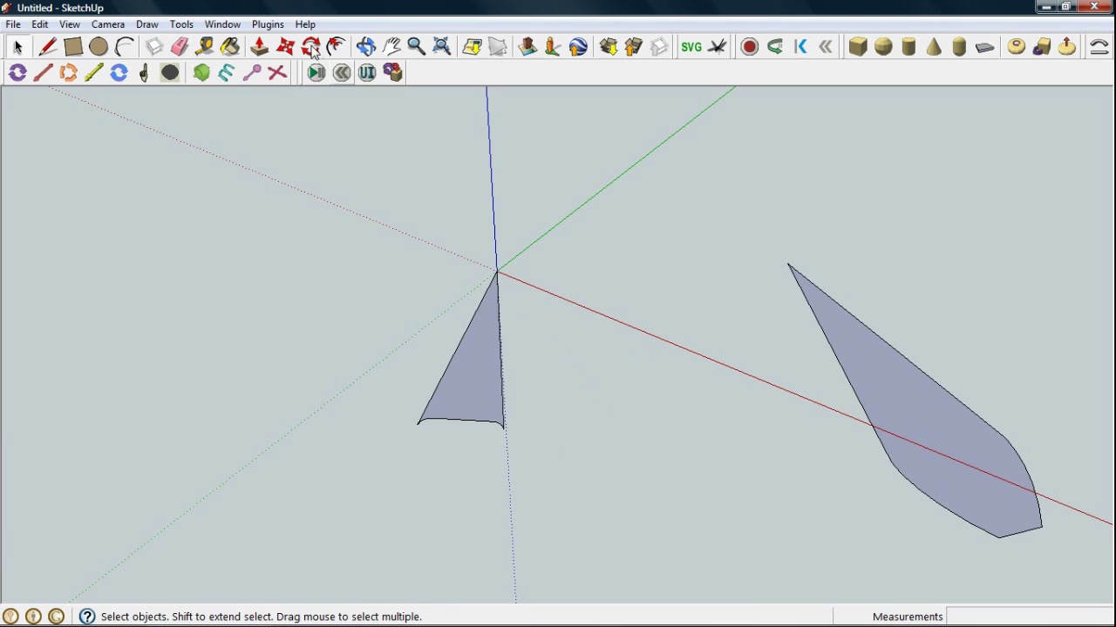
Push/Pull the triangle face 2" and extrude the second shape to the same depth
click(259, 46)
drag(474, 369, 485, 281)
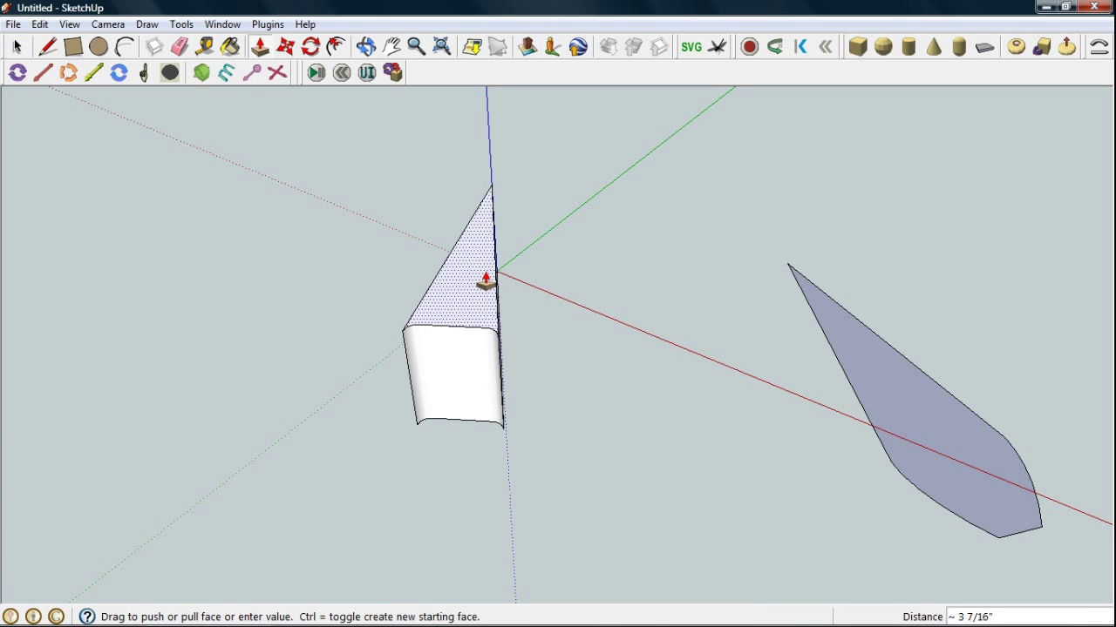
key(Return)
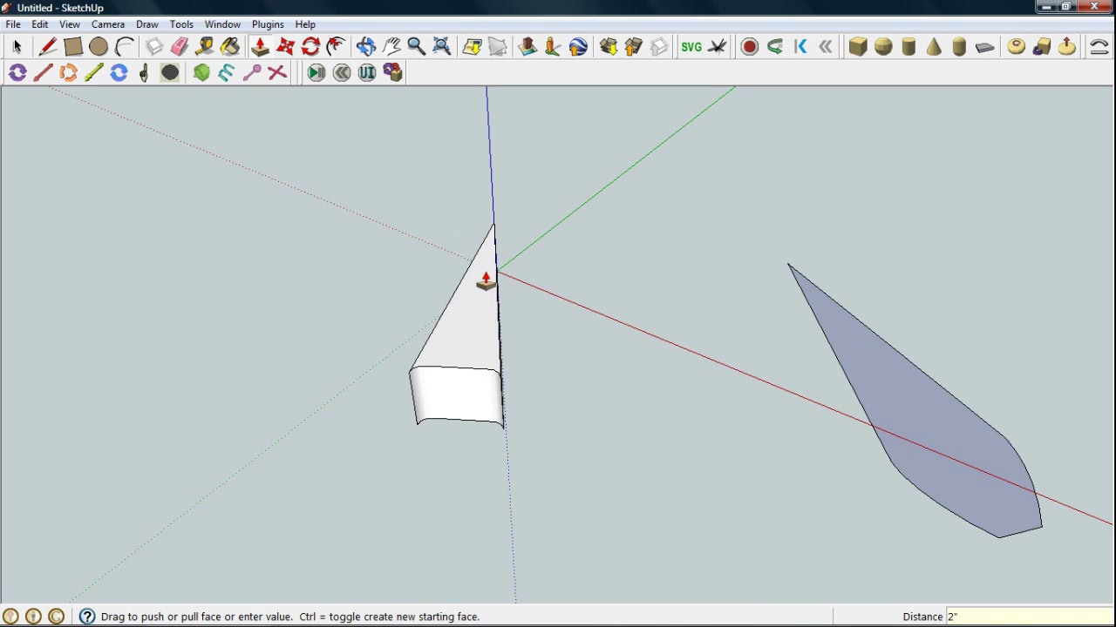
double_click(911, 411)
click(365, 47)
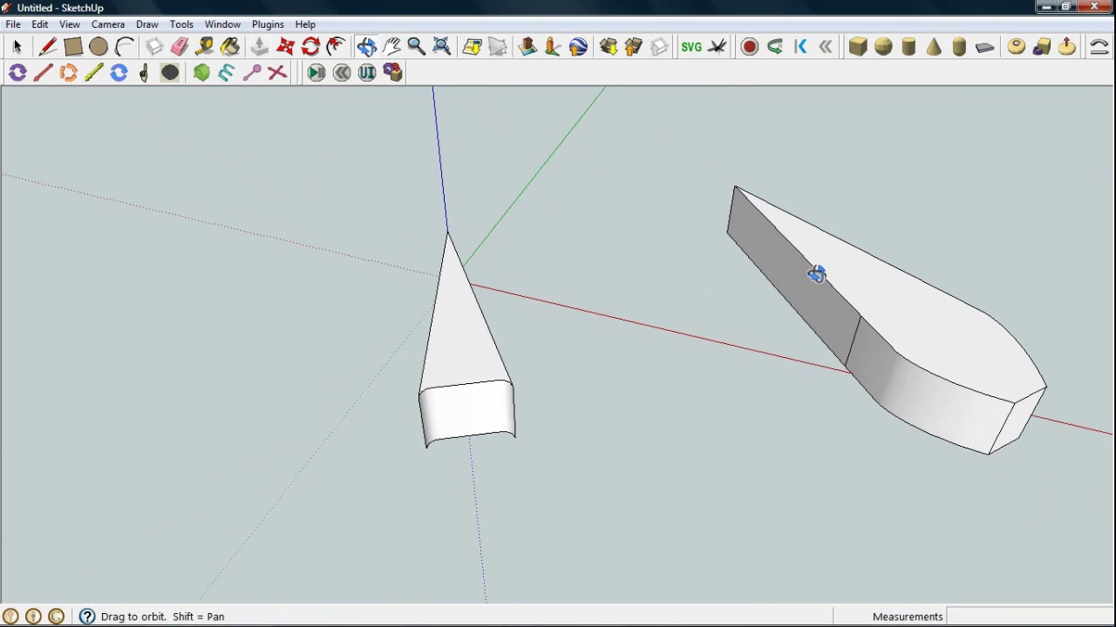
drag(819, 269, 489, 436)
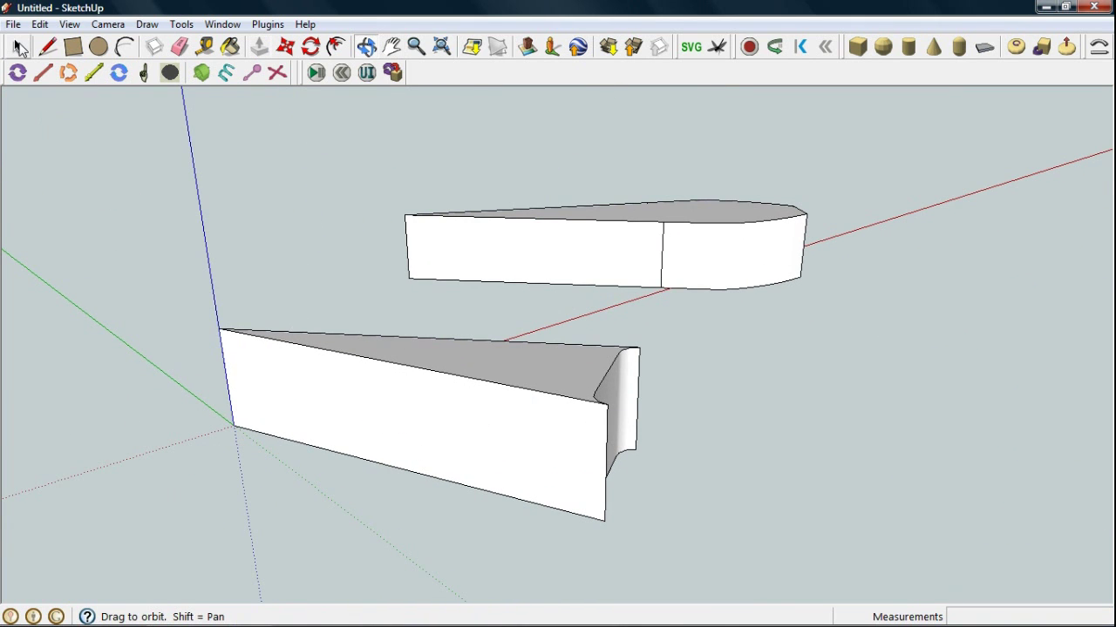
Select the lower solid's long side face and the upper solid's side face and top edge
click(16, 46)
click(471, 409)
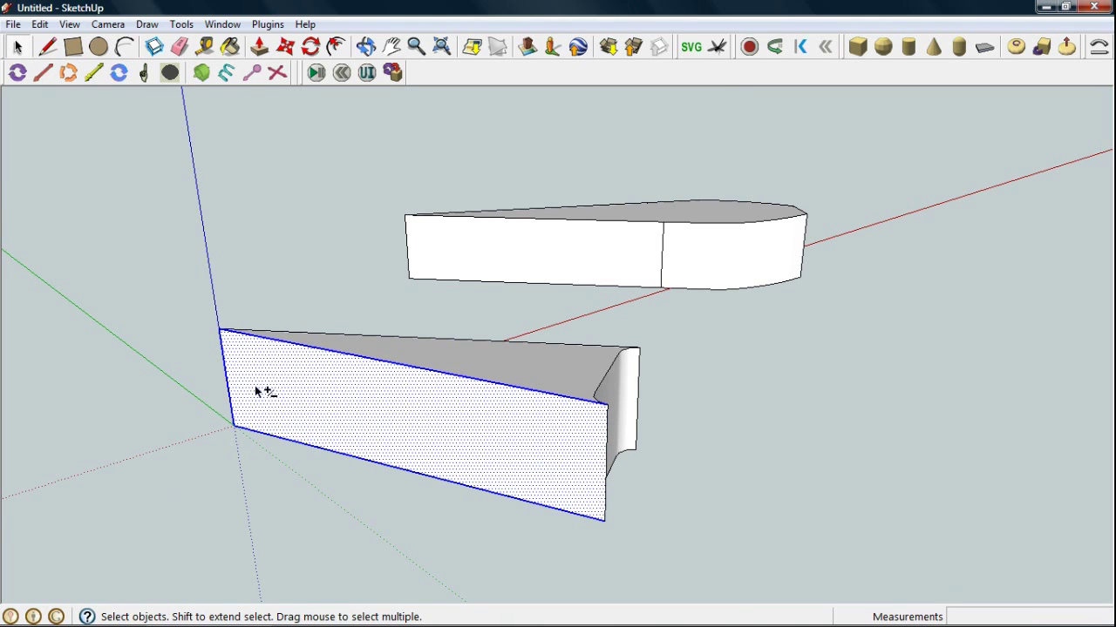
ctrl+click(556, 235)
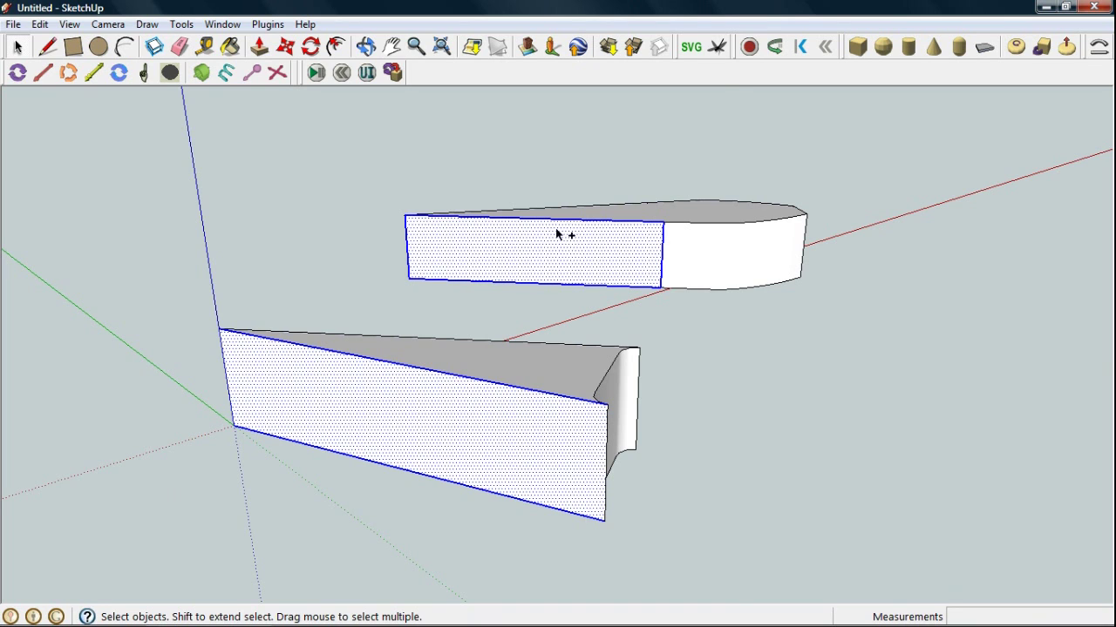
shift+click(662, 257)
ctrl+click(523, 211)
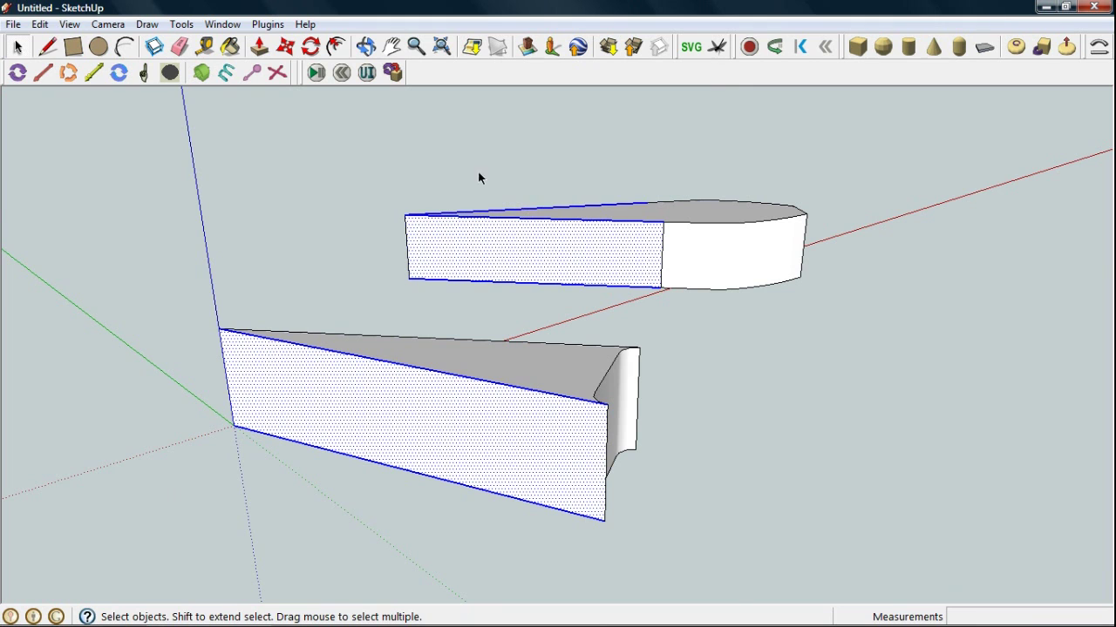
From the other side, add the remaining side faces and edges, then hide the selection
click(366, 47)
mouse_move(710, 287)
mouse_down()
mouse_move(381, 142)
mouse_move(217, 179)
mouse_move(50, 378)
mouse_move(5, 398)
mouse_move(525, 383)
mouse_move(443, 337)
mouse_move(418, 348)
mouse_up()
click(16, 48)
ctrl+click(578, 252)
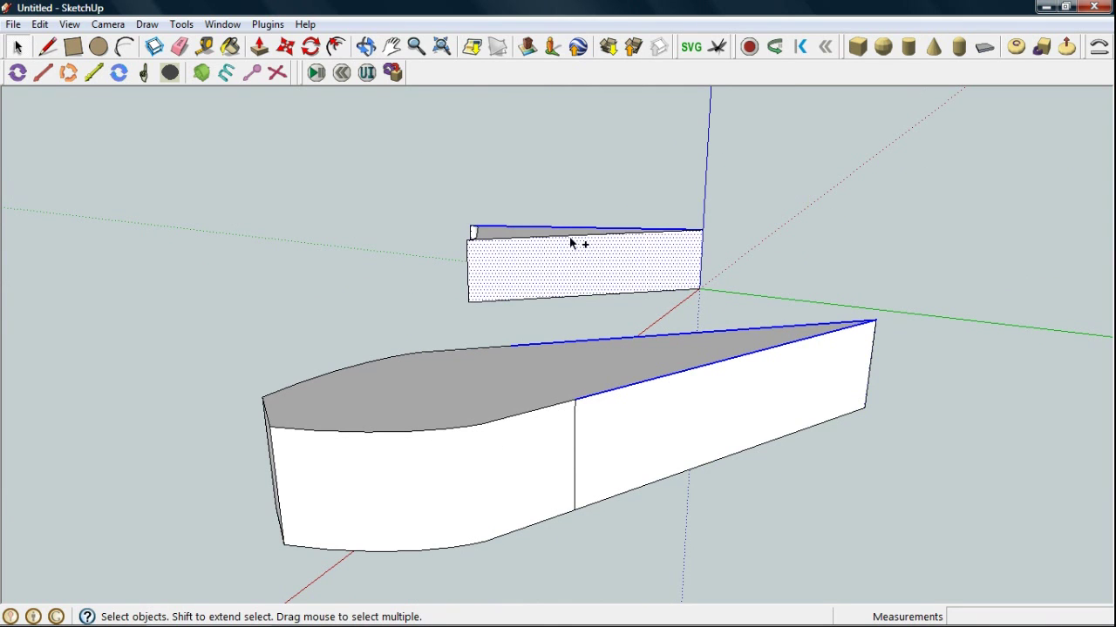
ctrl+click(571, 242)
ctrl+click(582, 298)
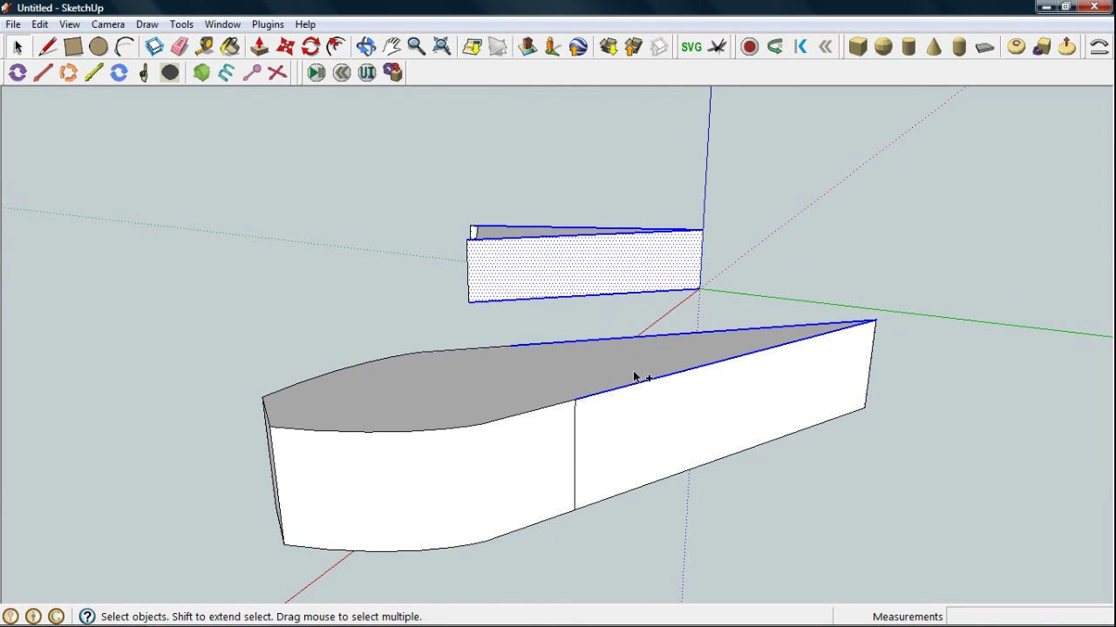
ctrl+click(655, 444)
right_click(641, 451)
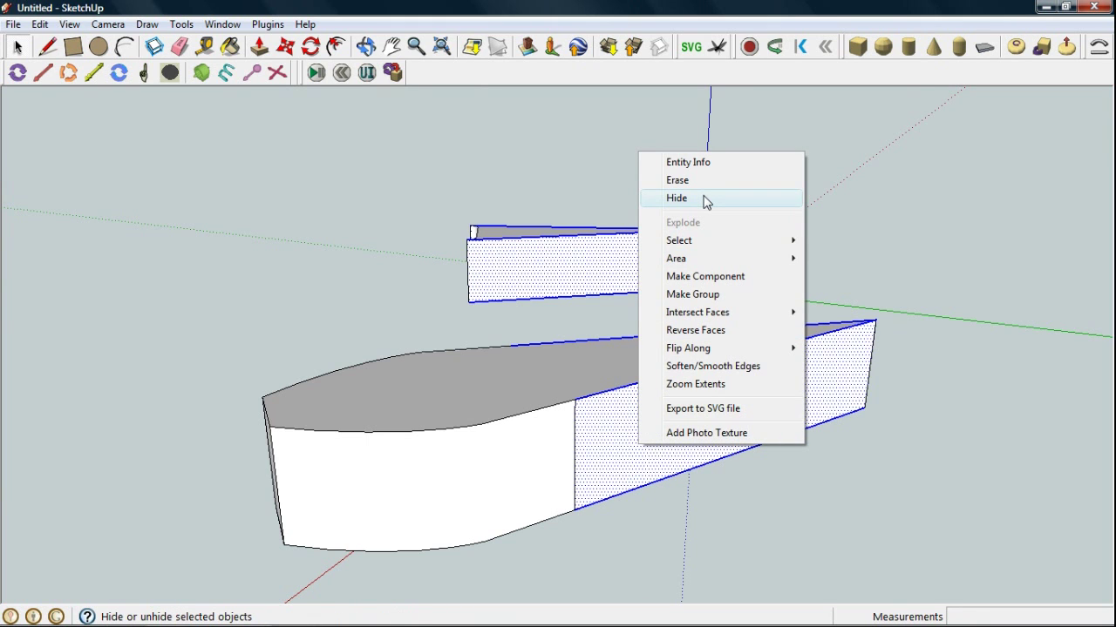
click(706, 198)
click(365, 46)
mouse_move(500, 249)
mouse_down()
mouse_move(377, 228)
mouse_move(949, 306)
mouse_move(707, 317)
mouse_move(855, 306)
mouse_move(694, 364)
mouse_up()
Make the right-hand block and the left-hand block each into a component
drag(433, 406, 454, 413)
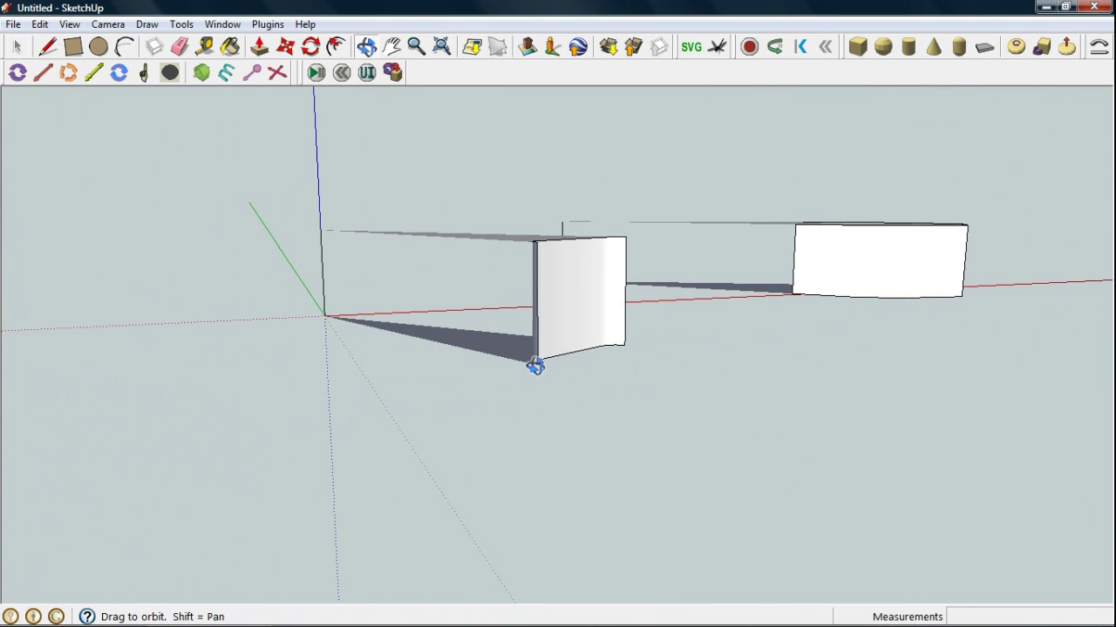
mouse_move(567, 343)
mouse_down()
mouse_move(408, 448)
mouse_move(640, 363)
mouse_move(99, 137)
mouse_up()
click(16, 47)
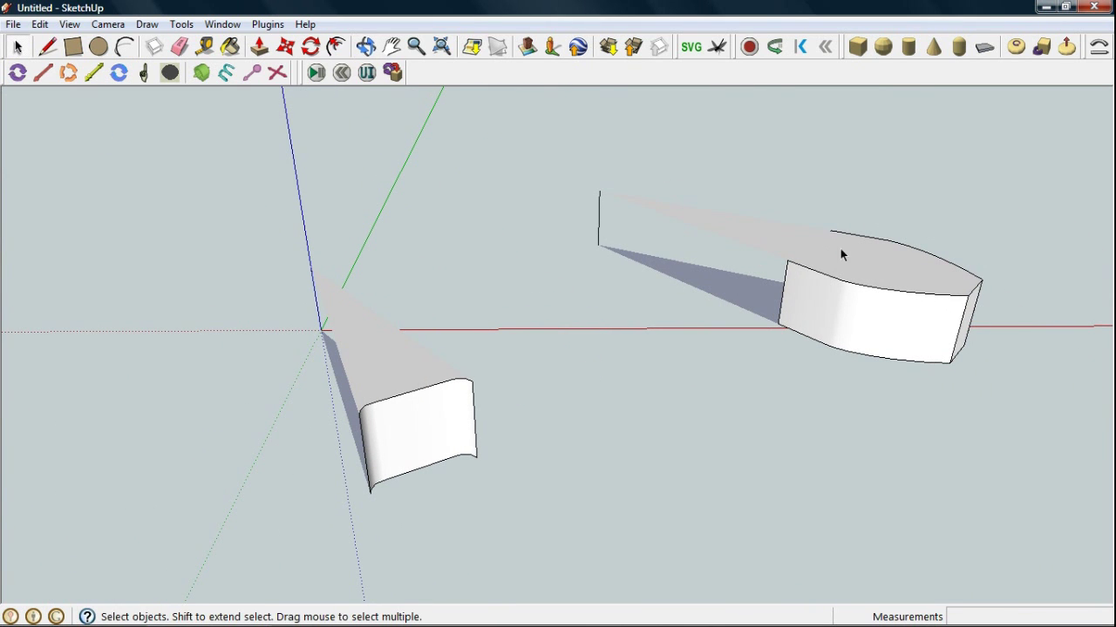
triple_click(848, 245)
right_click(849, 247)
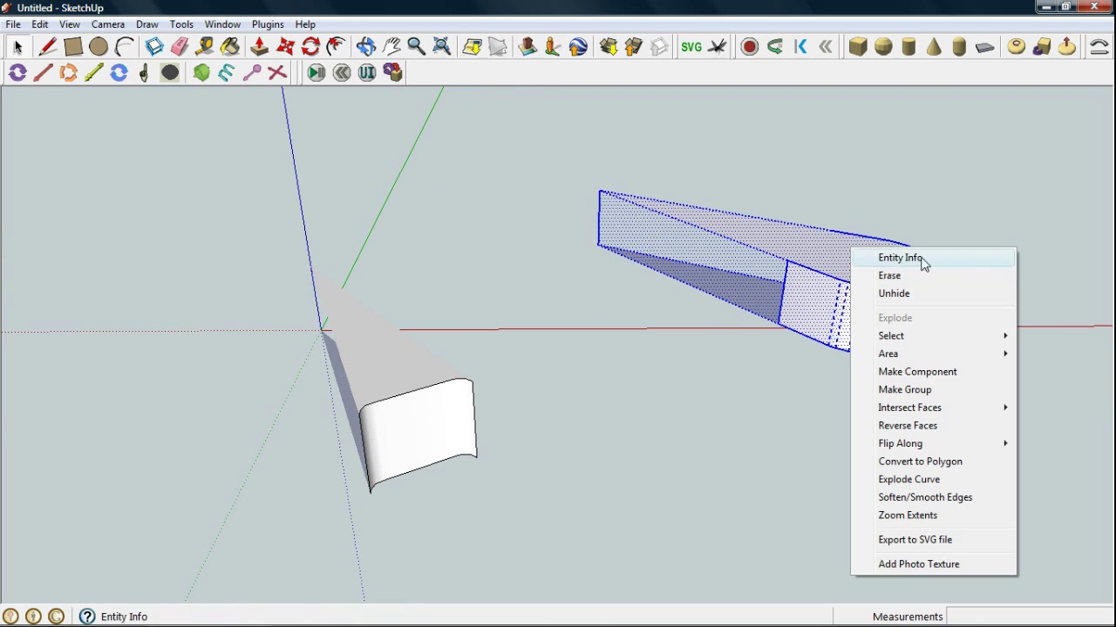
click(941, 378)
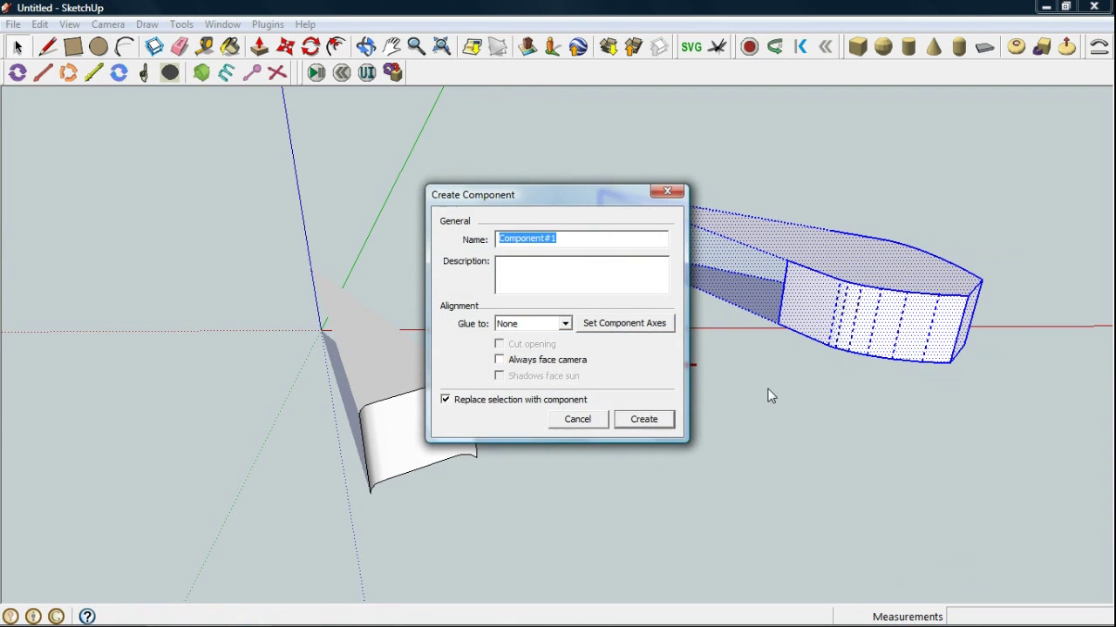
click(644, 419)
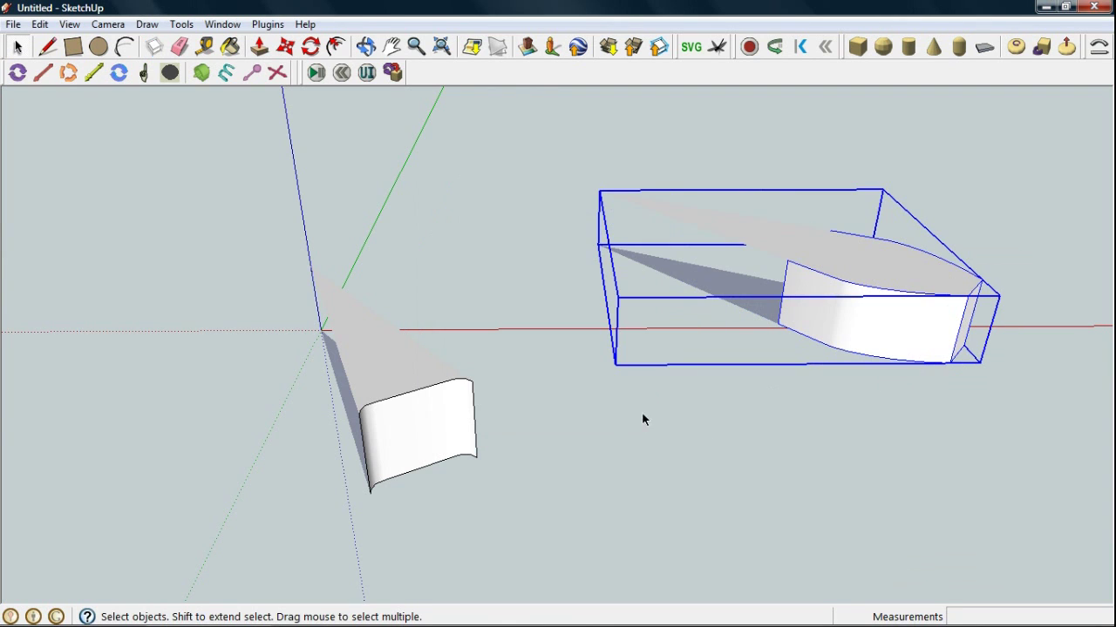
triple_click(376, 341)
right_click(376, 341)
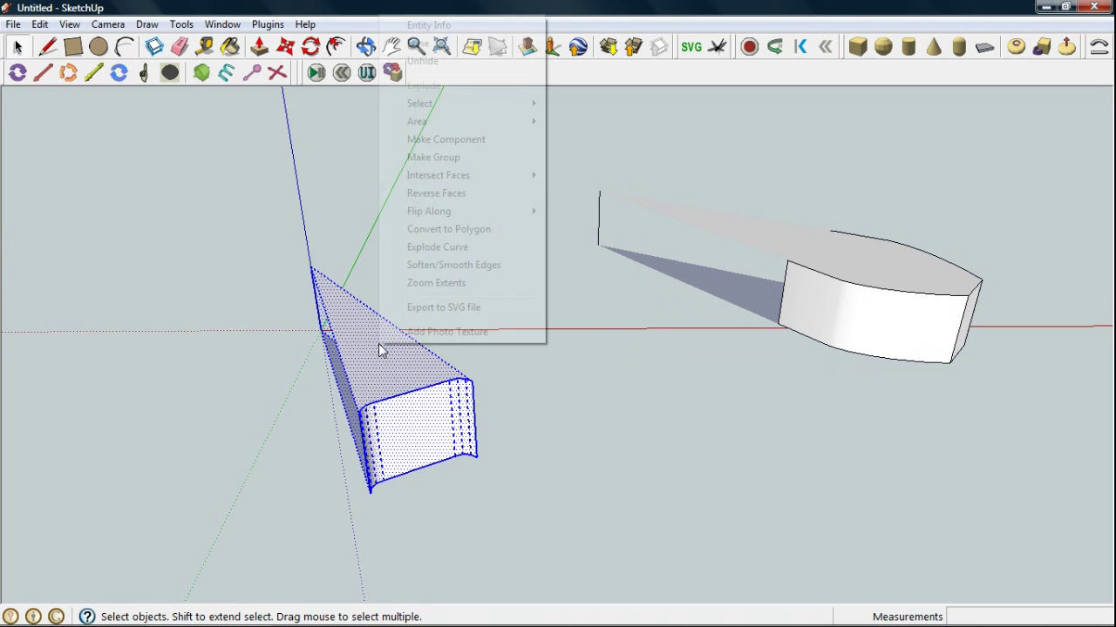
click(469, 146)
click(635, 421)
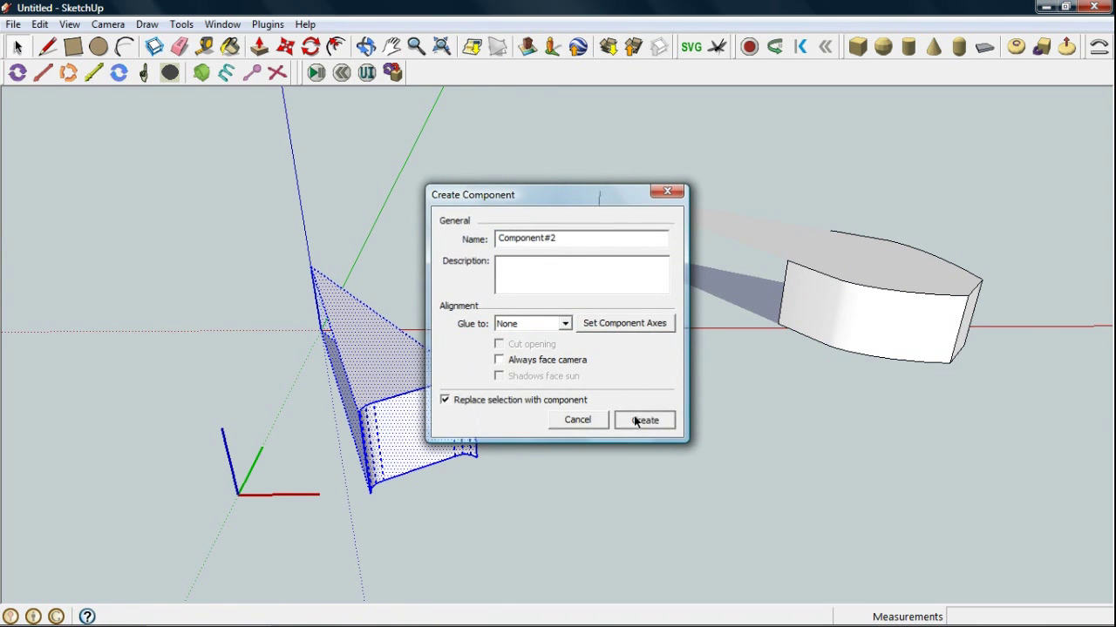
Move the right component by its back corner onto the left block's corner
click(819, 250)
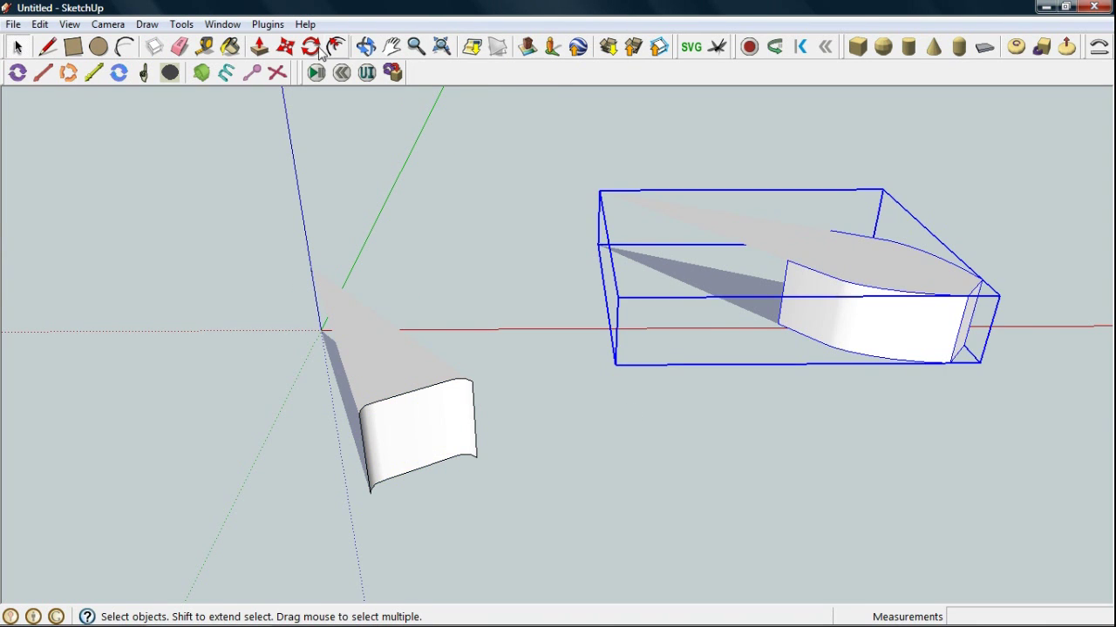
click(285, 46)
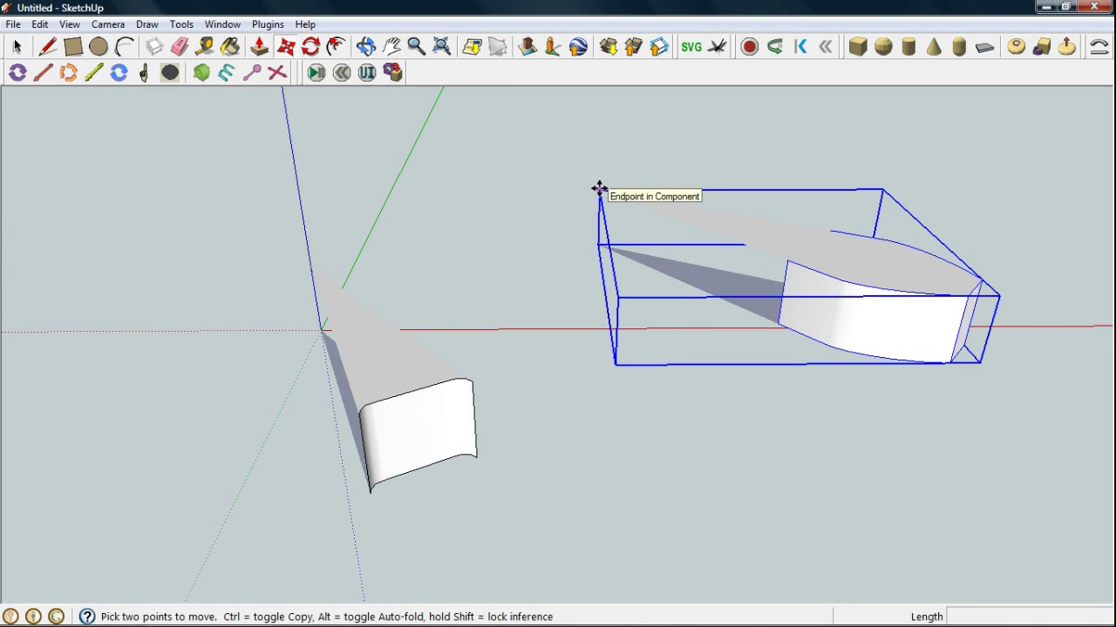
click(598, 189)
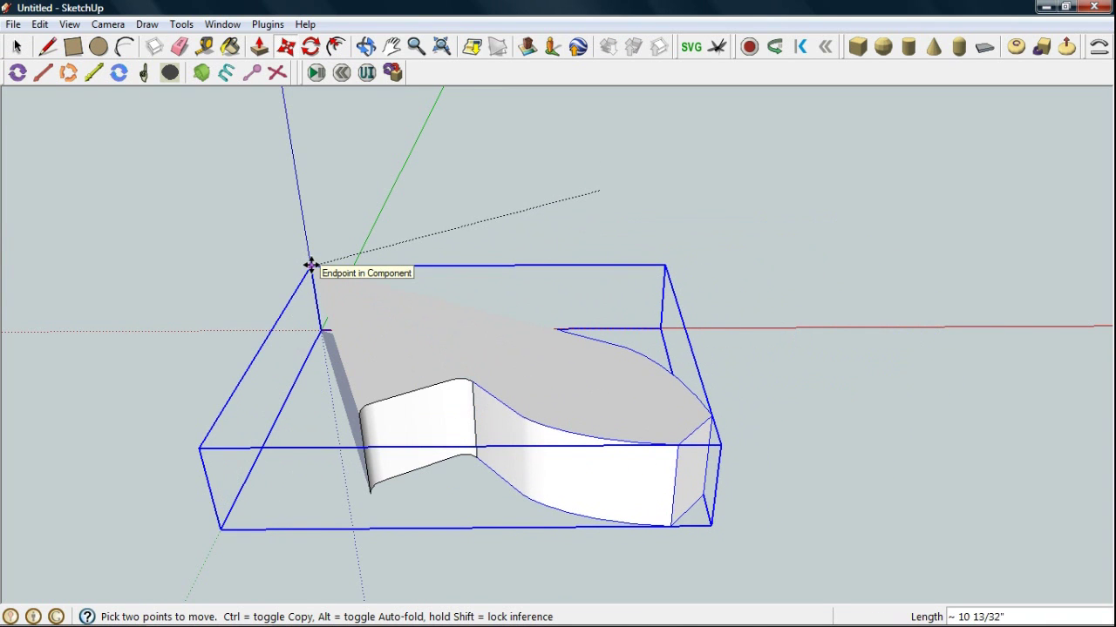
click(312, 263)
click(21, 49)
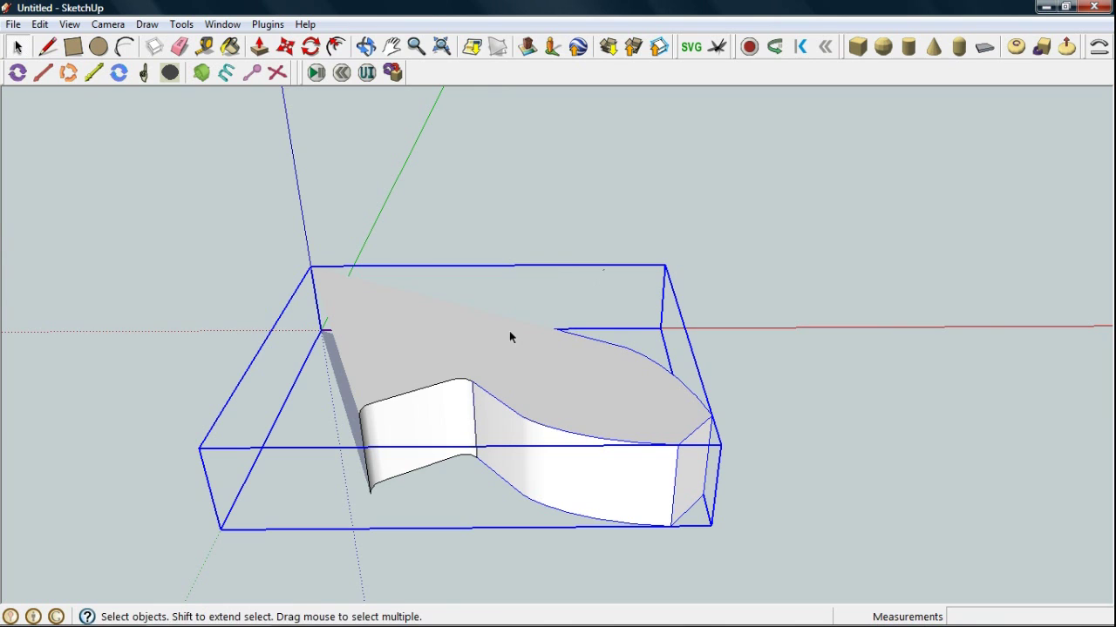
click(364, 413)
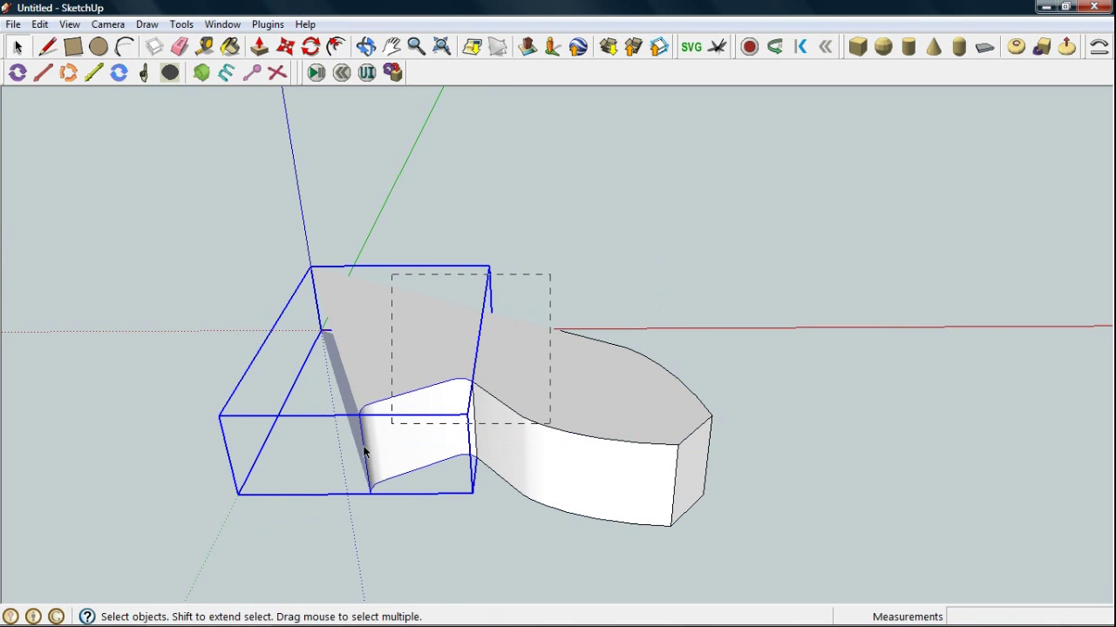
Select all and rotate-copy the tooth about the origin into eight copies spaced 40° apart
key(ctrl+a)
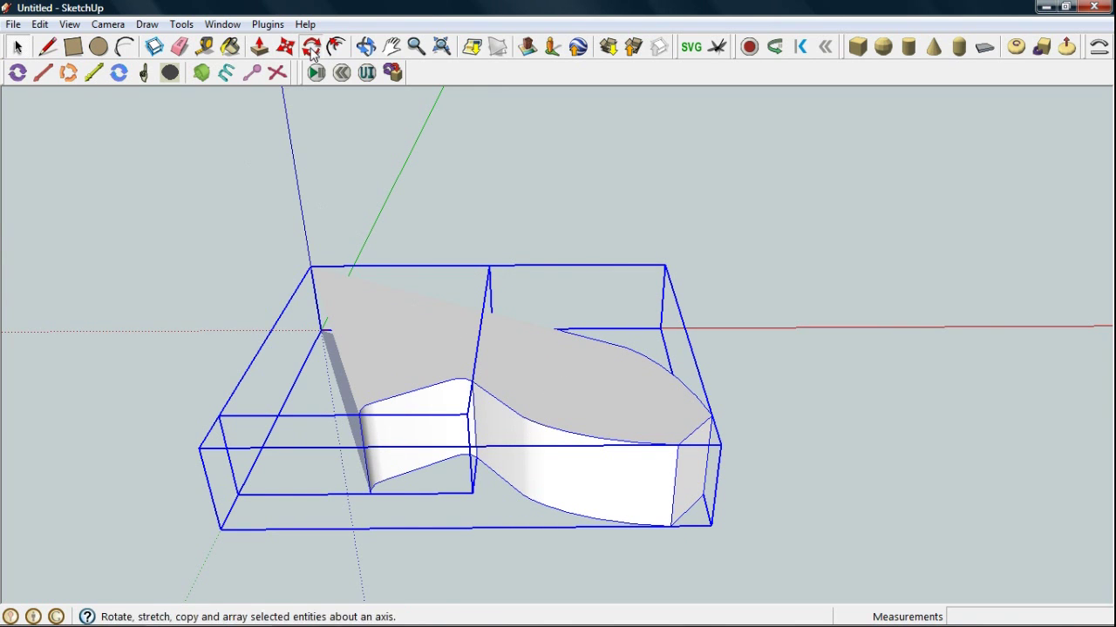
click(310, 46)
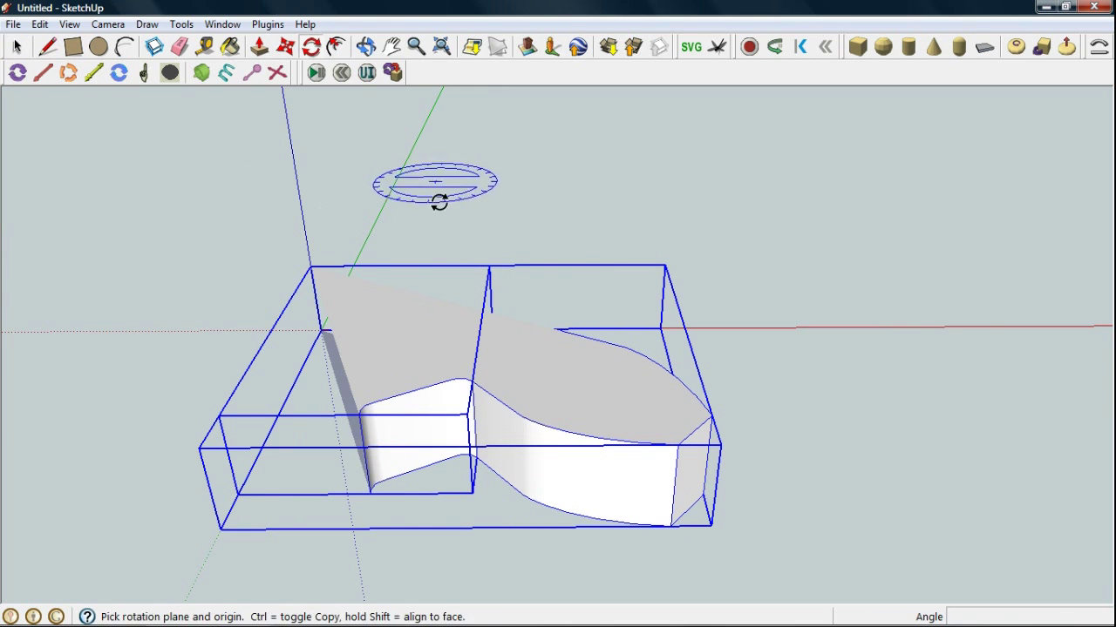
click(310, 265)
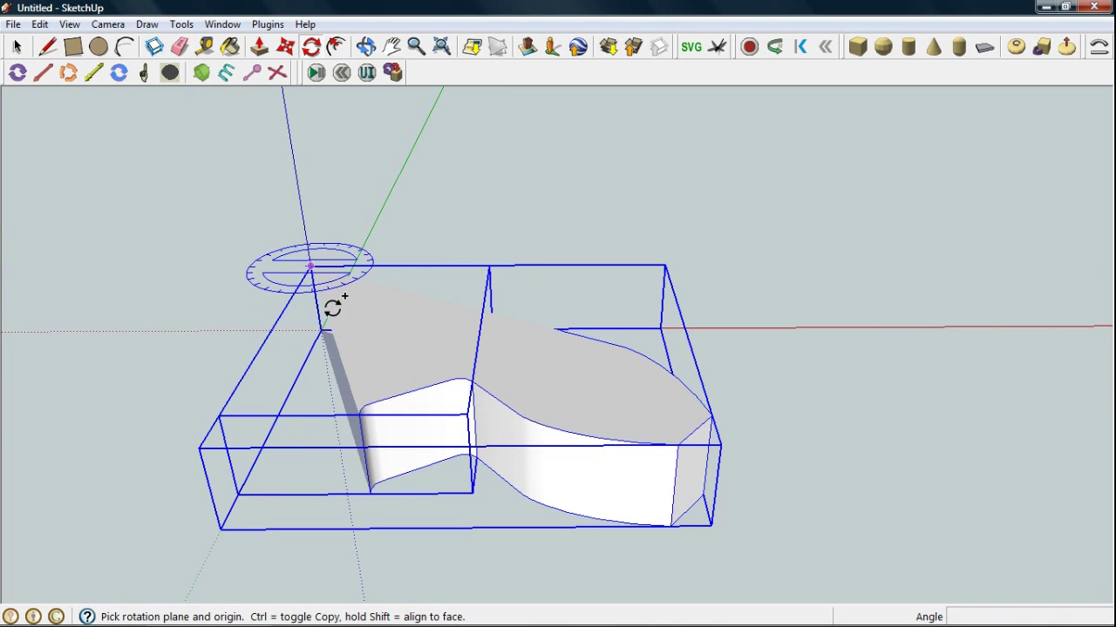
click(358, 416)
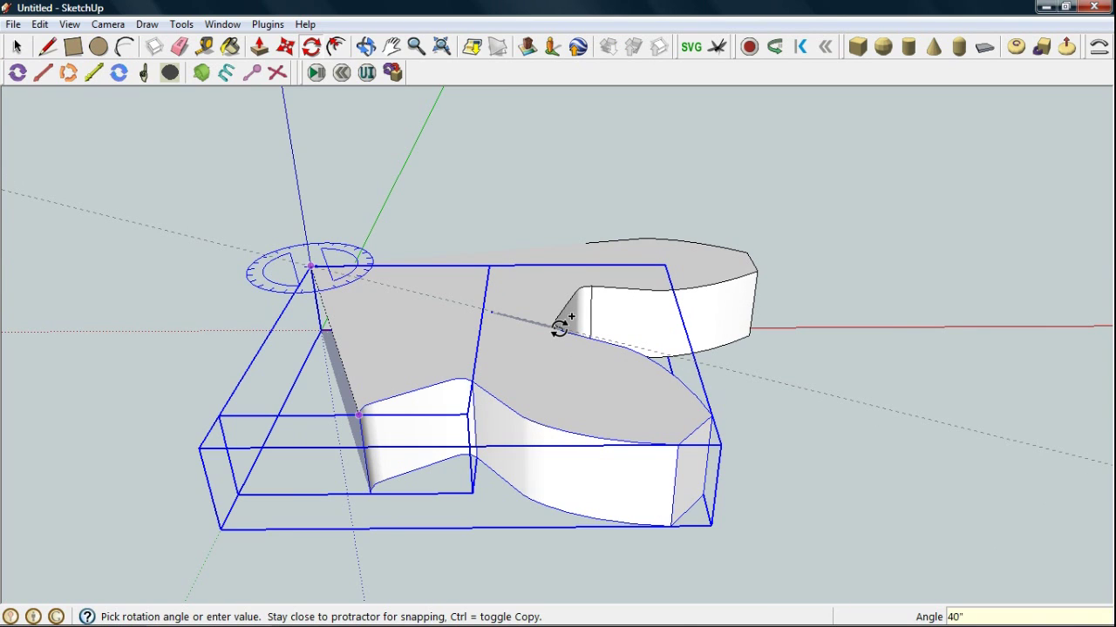
text(40)
key(Return)
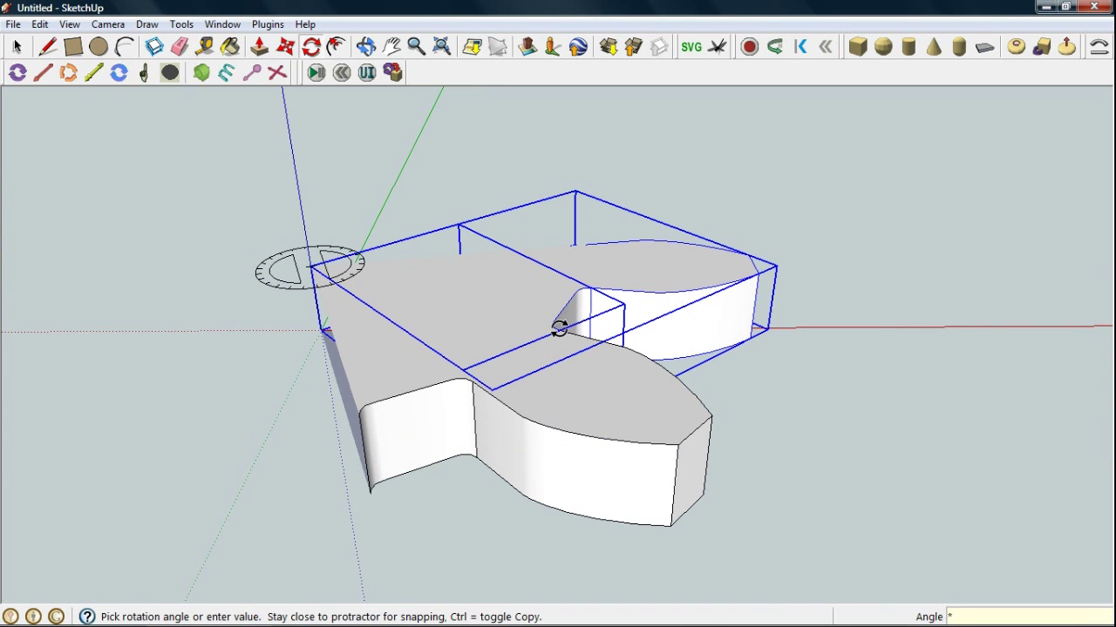
scroll(558, 329, down, 3)
mouse_move(532, 337)
middle_down()
mouse_move(533, 356)
mouse_move(336, 249)
middle_up()
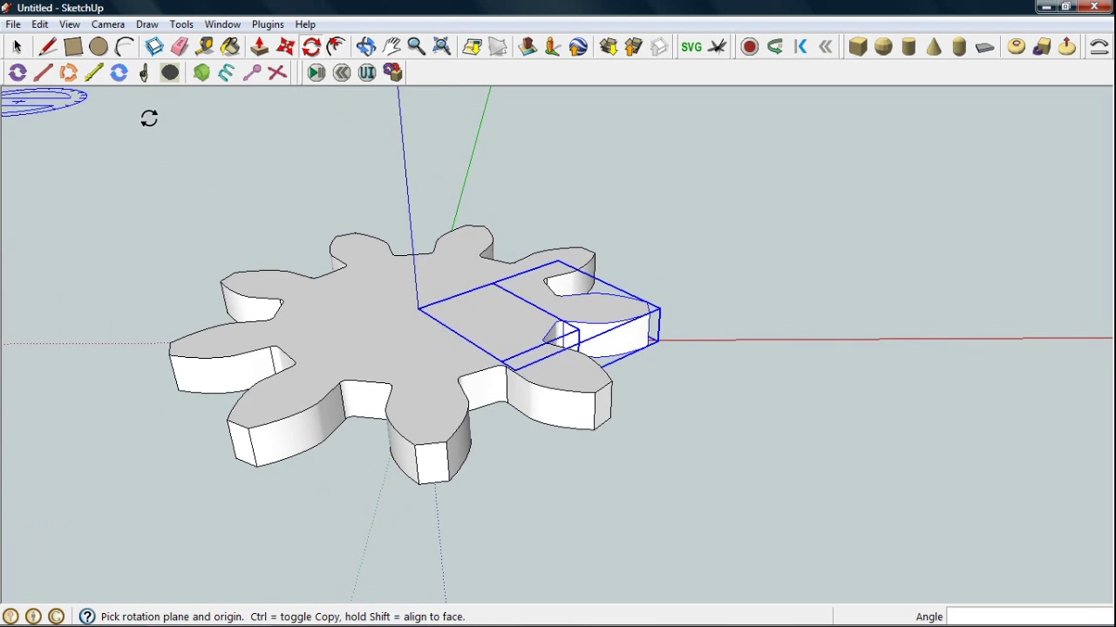
mouse_move(149, 117)
middle_down()
mouse_move(540, 319)
mouse_move(581, 394)
mouse_move(672, 403)
mouse_move(515, 351)
middle_up()
key(space)
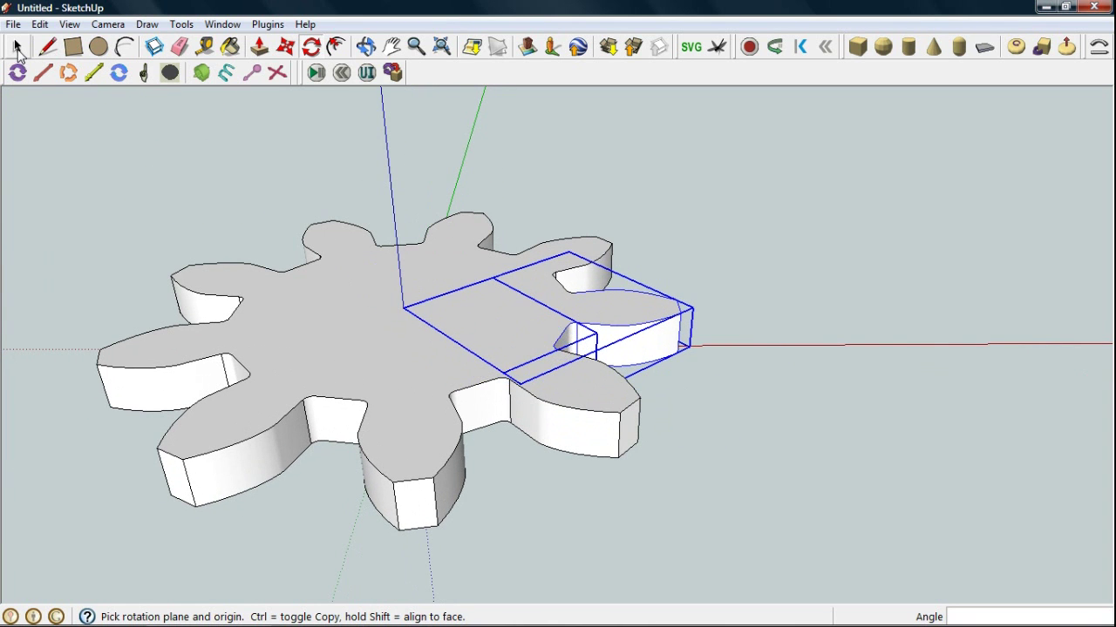
Box-select all the tooth components and make them a single group
drag(723, 152, 187, 564)
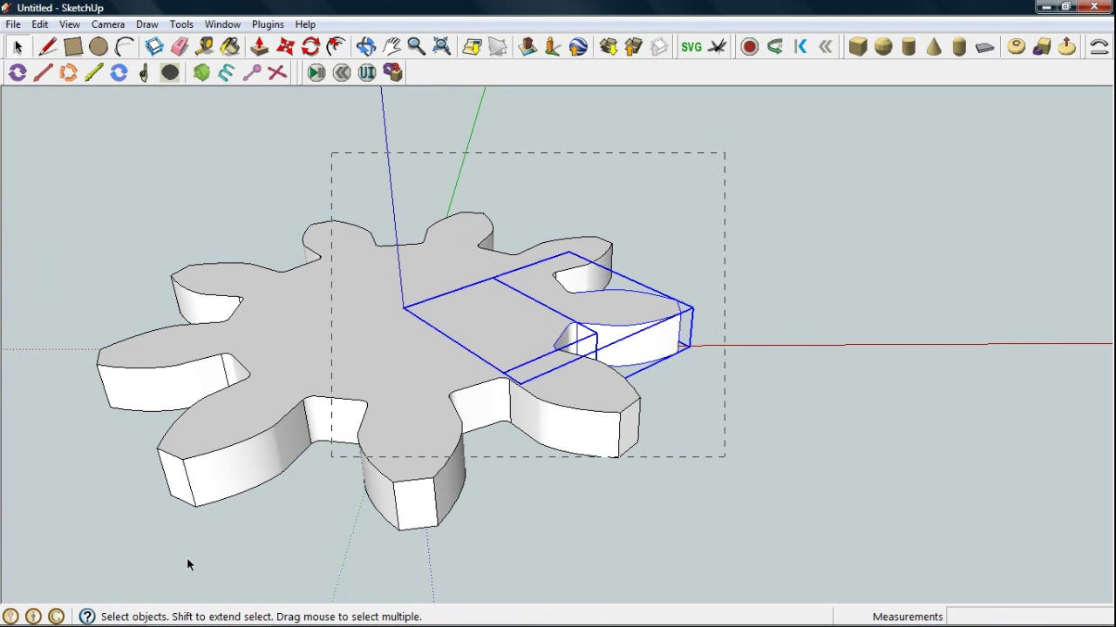
drag(123, 591, 123, 591)
right_click(468, 368)
mouse_move(528, 590)
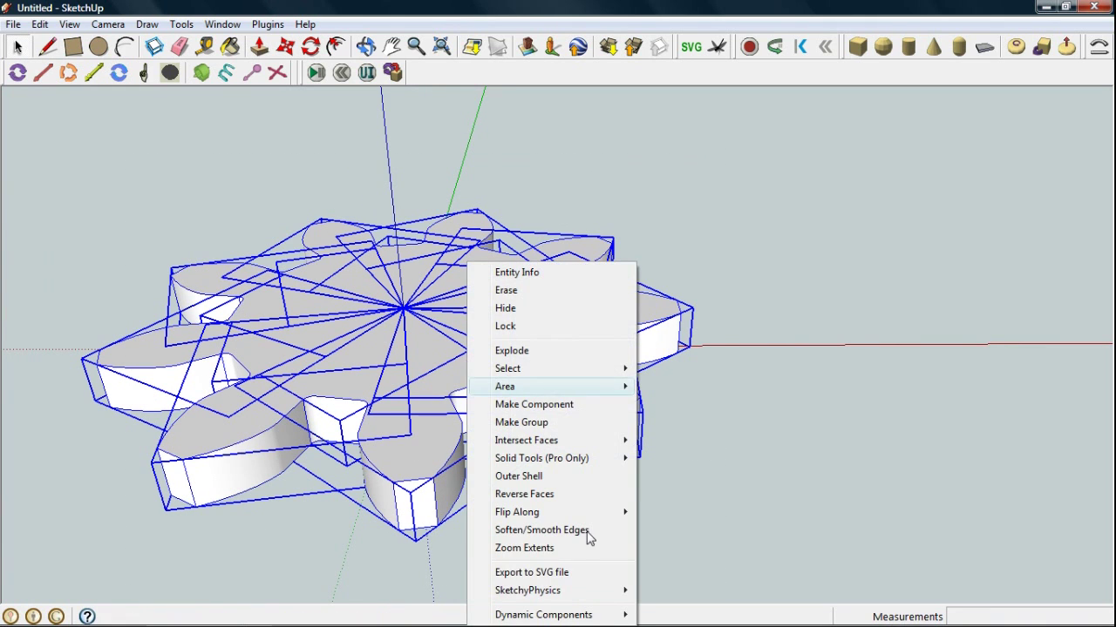
mouse_move(706, 555)
click(860, 540)
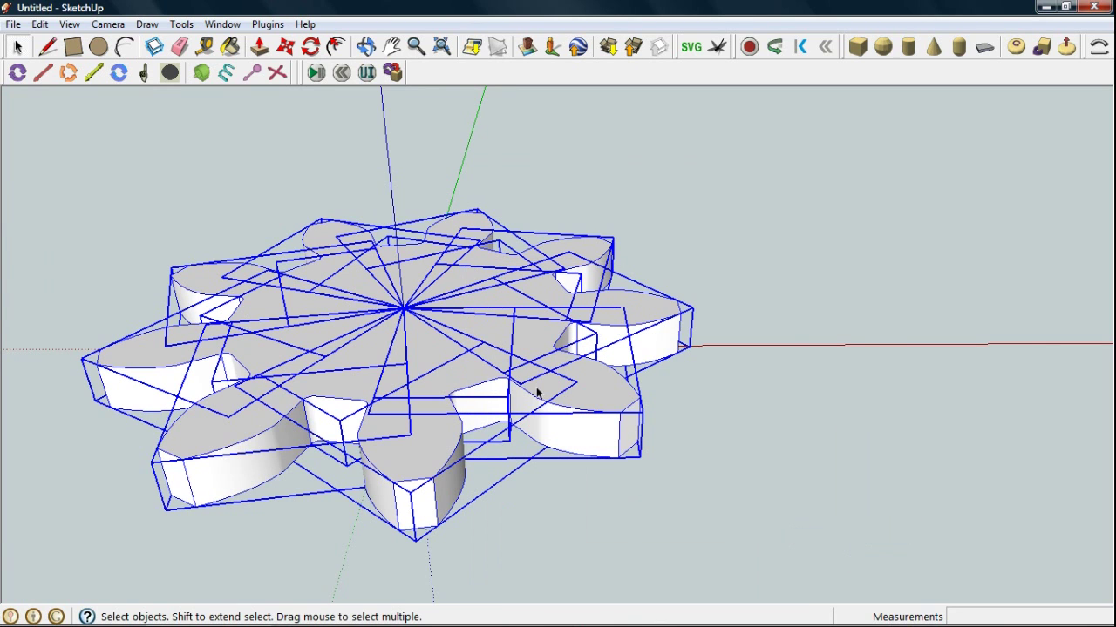
right_click(474, 371)
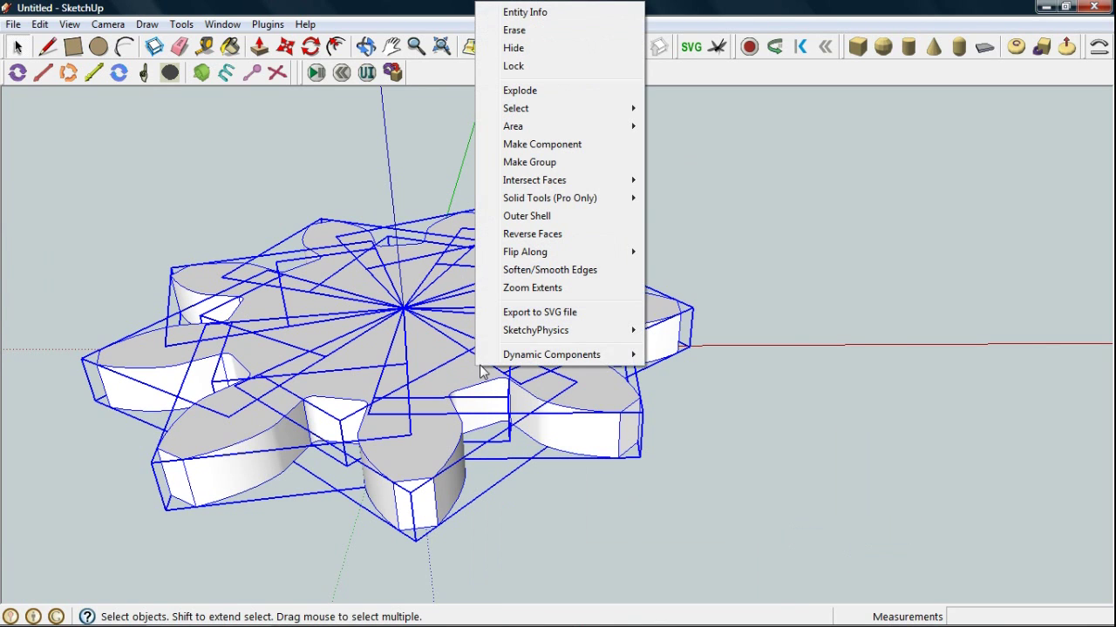
click(588, 169)
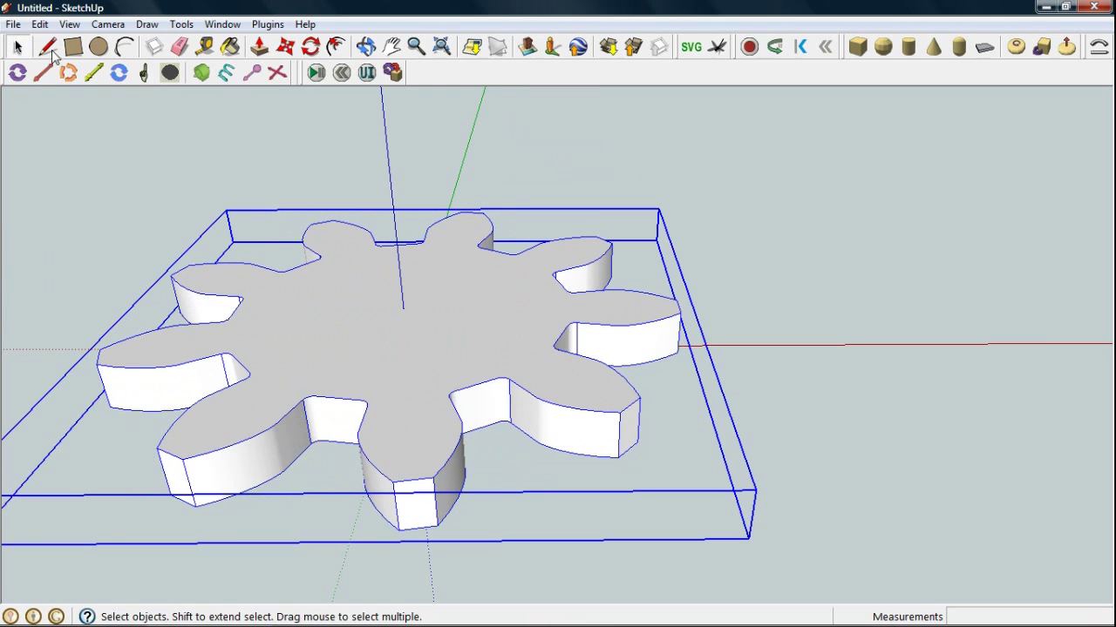
click(285, 46)
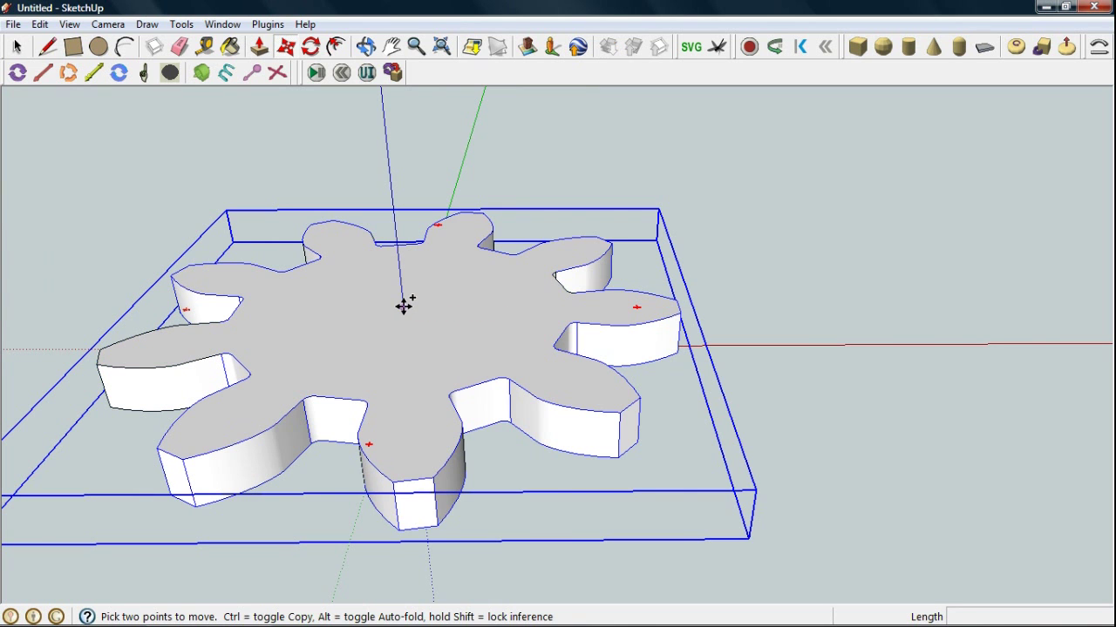
Copy the gear from its centre 20" along the red axis so the teeth mesh
click(403, 306)
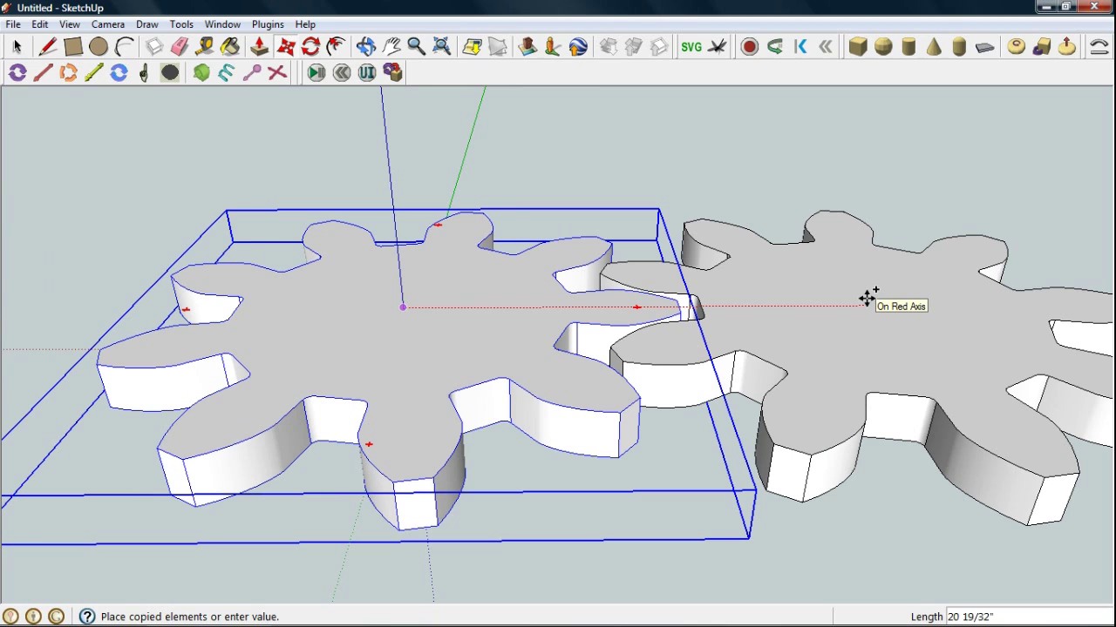
text(20")
key(Return)
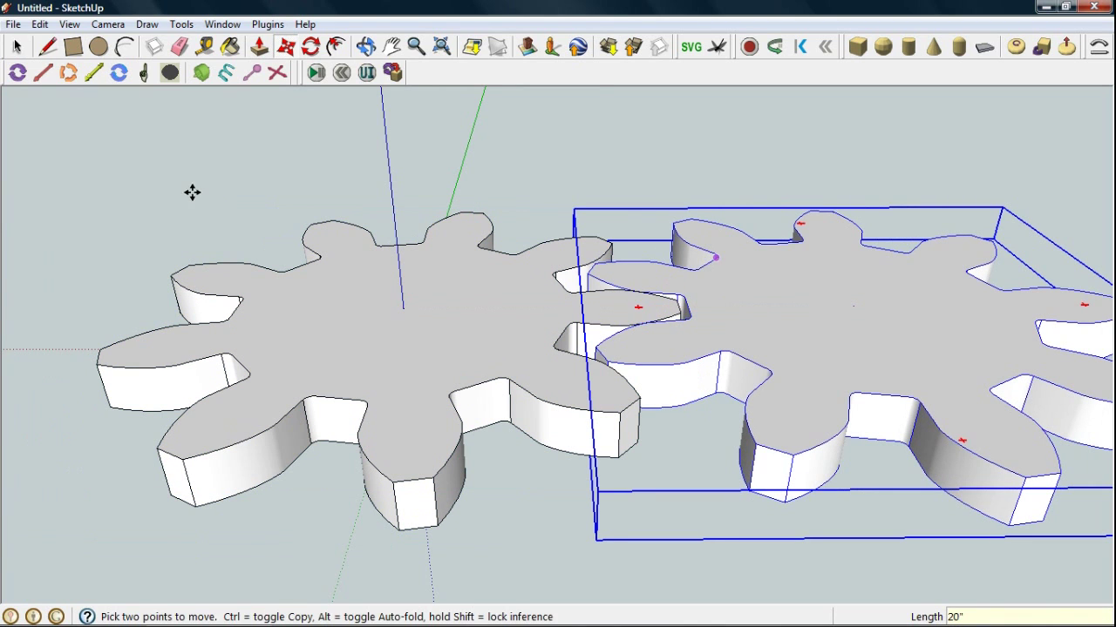
click(17, 48)
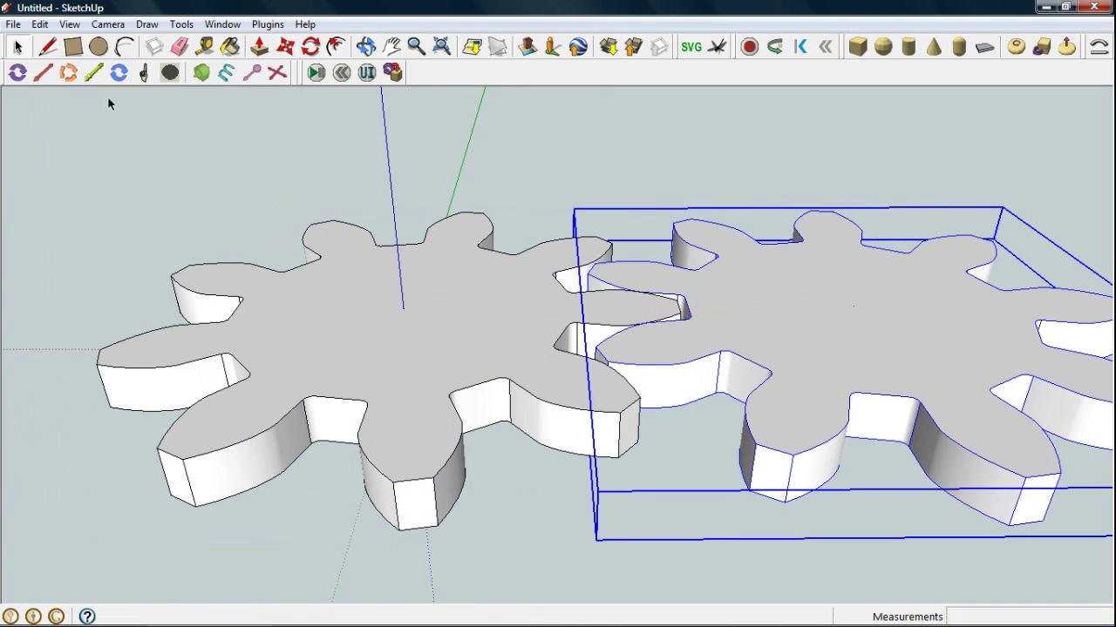
click(149, 148)
click(42, 73)
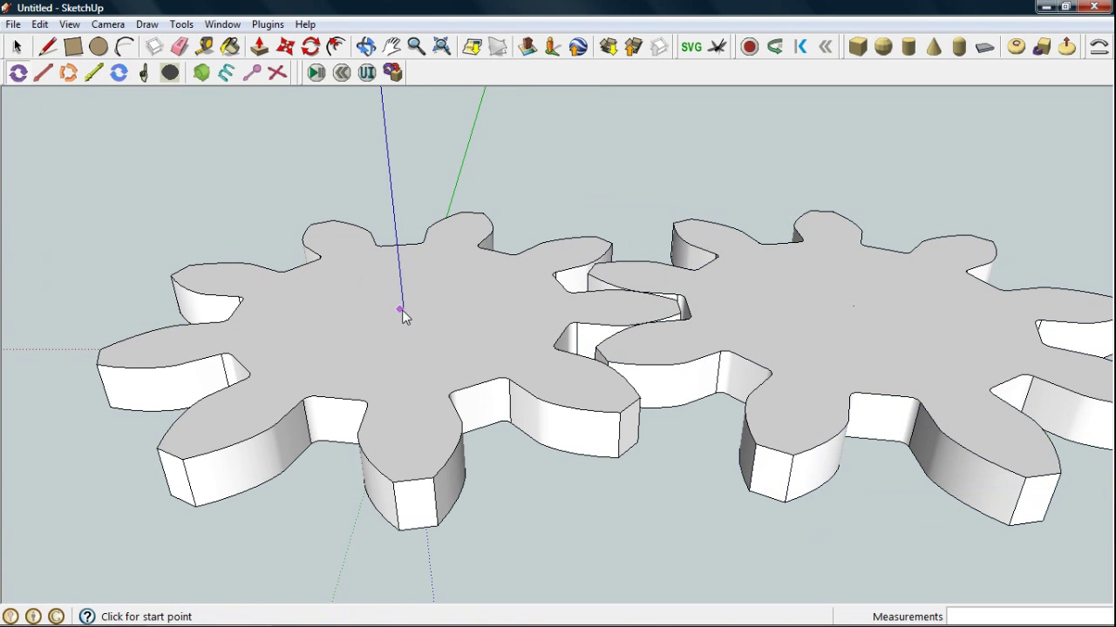
Place hinge joints at both gear centres and connect each hinge to its gear
click(389, 166)
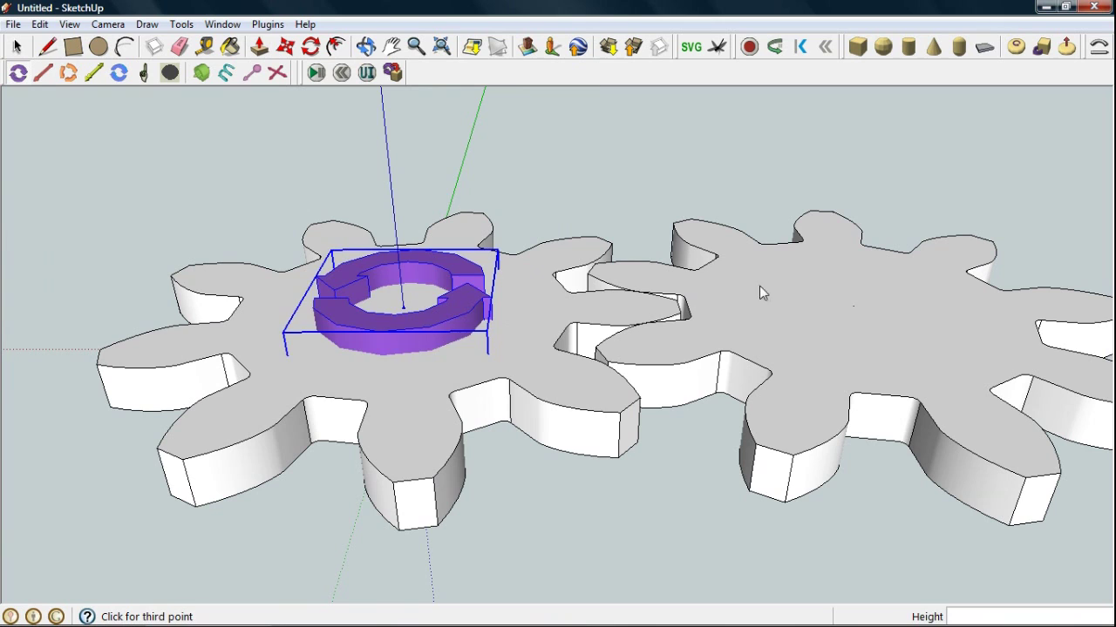
click(854, 306)
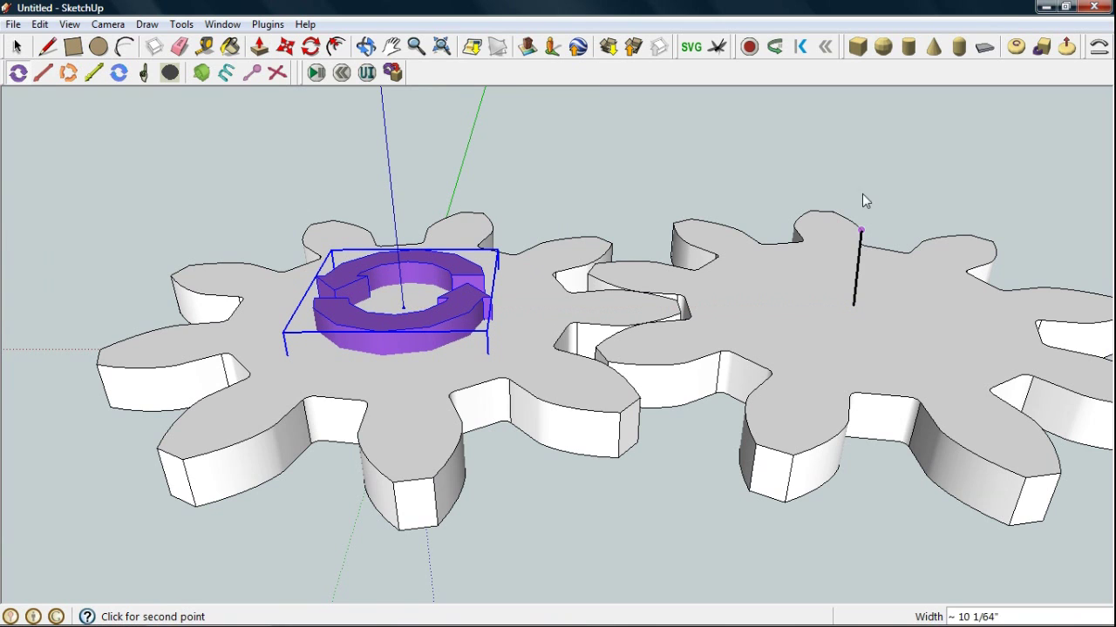
click(888, 148)
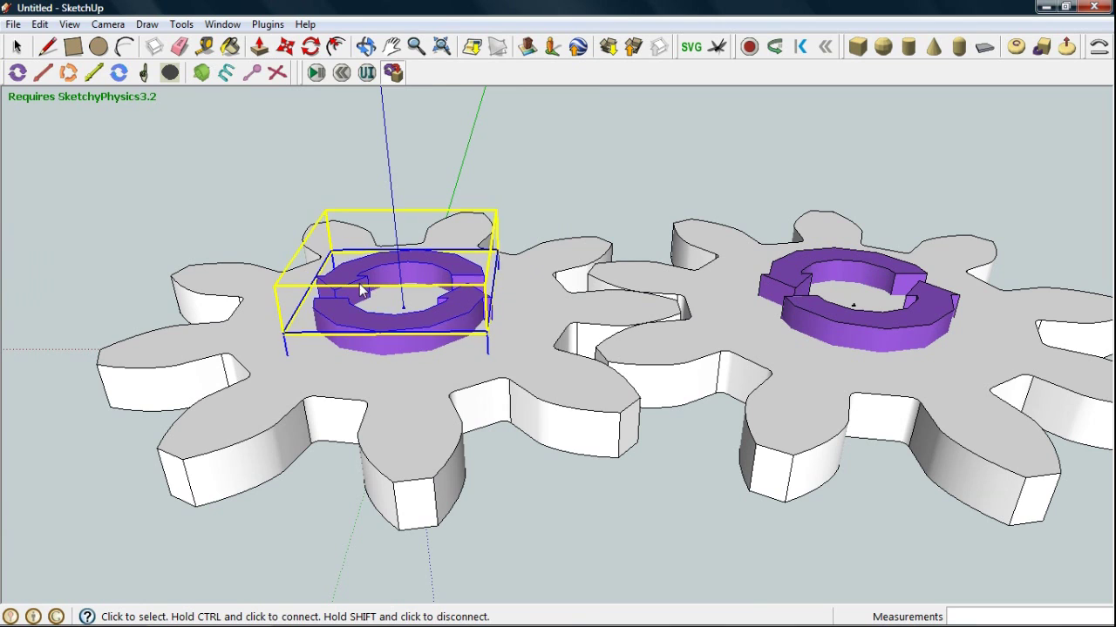
ctrl+click(407, 399)
click(823, 275)
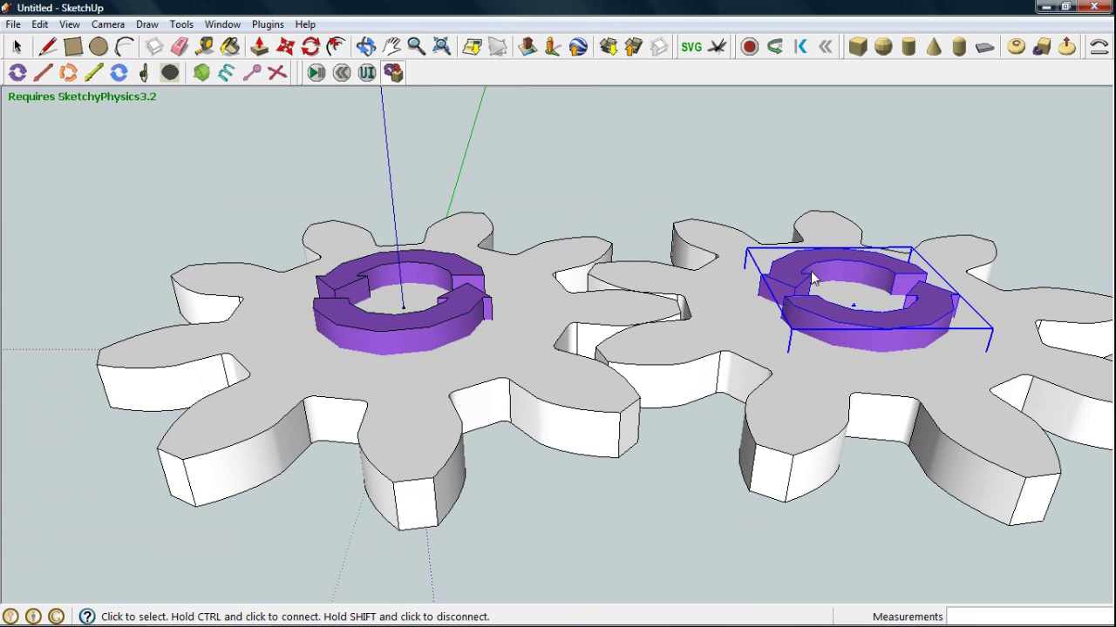
ctrl+click(819, 352)
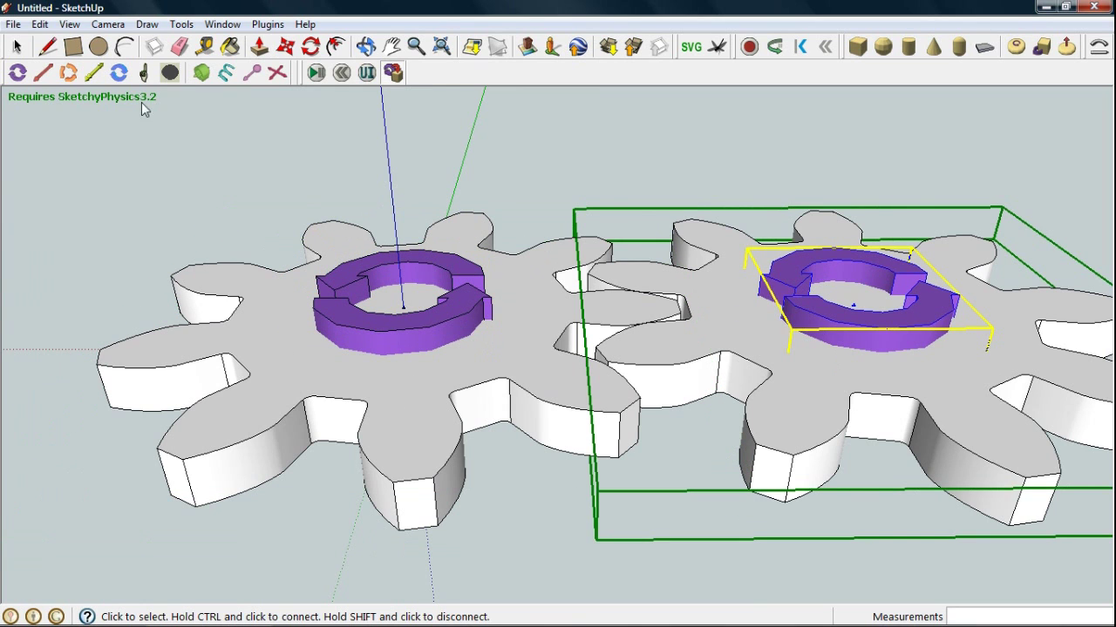
Hide both hinge joints and clear the selection
click(245, 158)
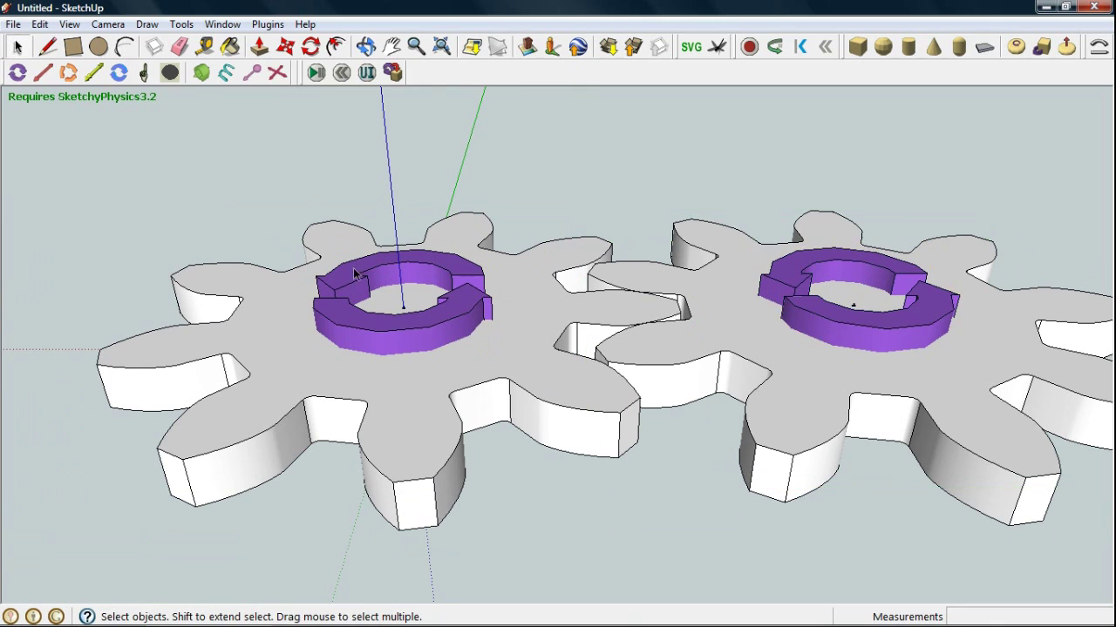
right_click(800, 276)
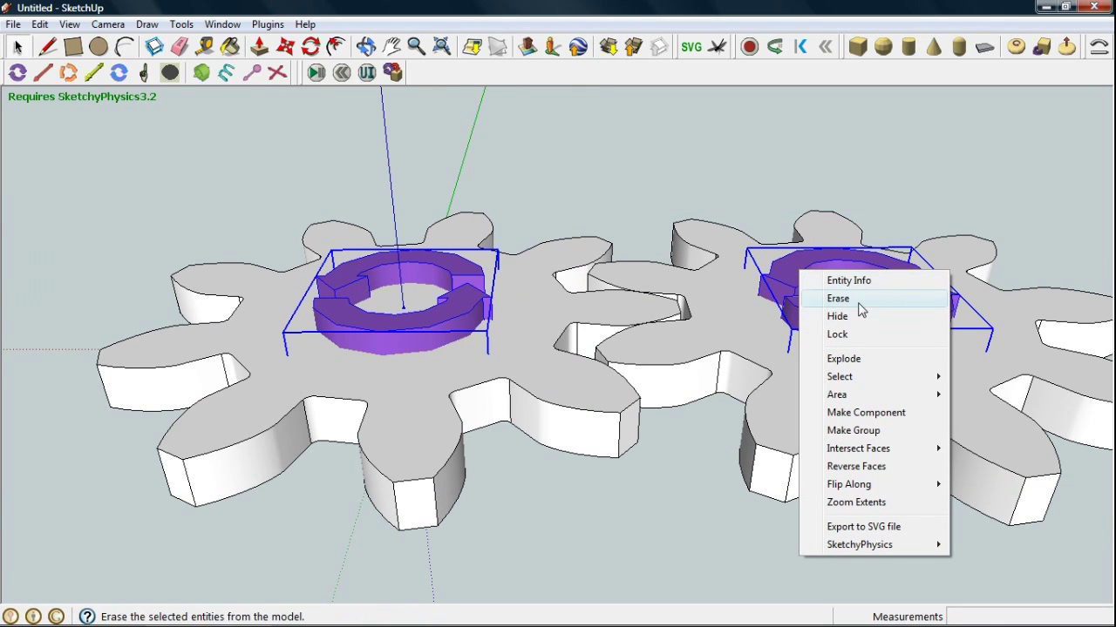
click(859, 318)
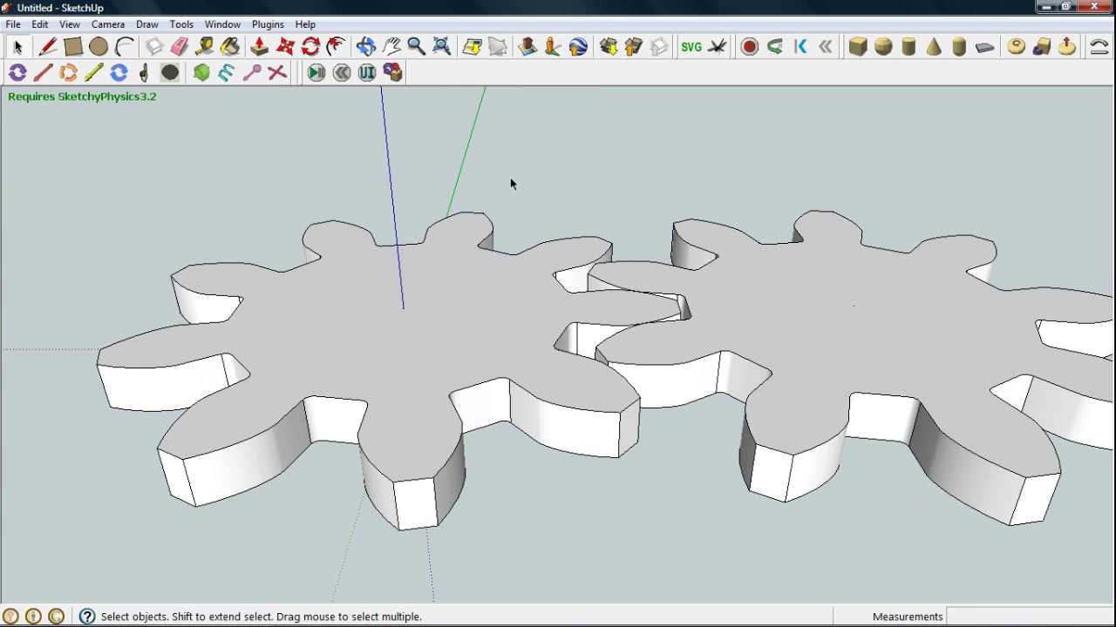
click(434, 308)
click(470, 173)
scroll(359, 318, down, 3)
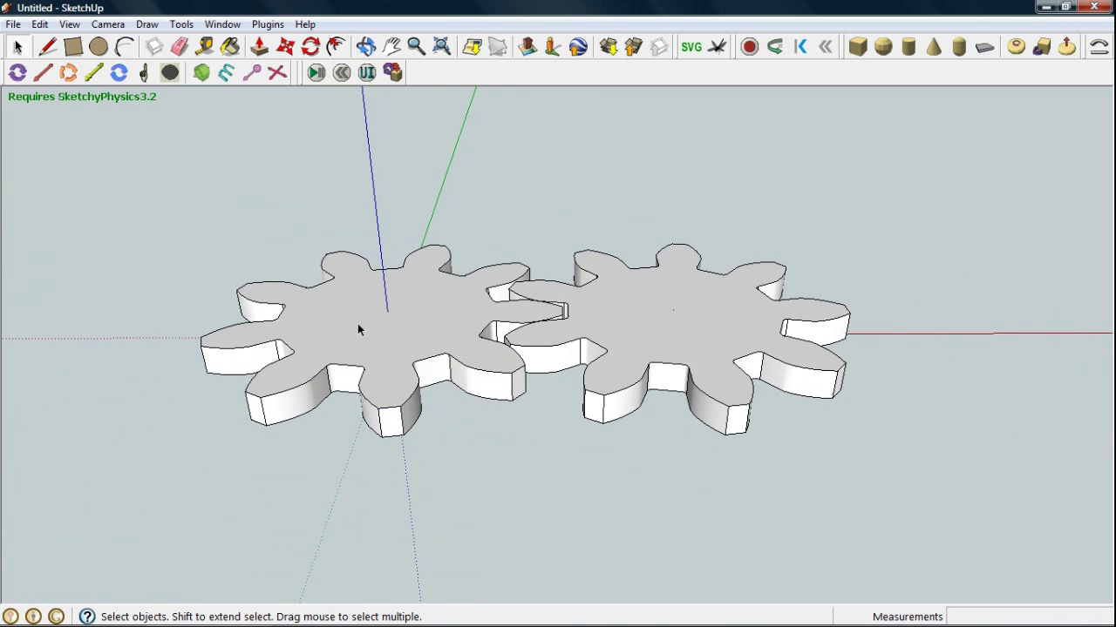
scroll(357, 329, up, 1)
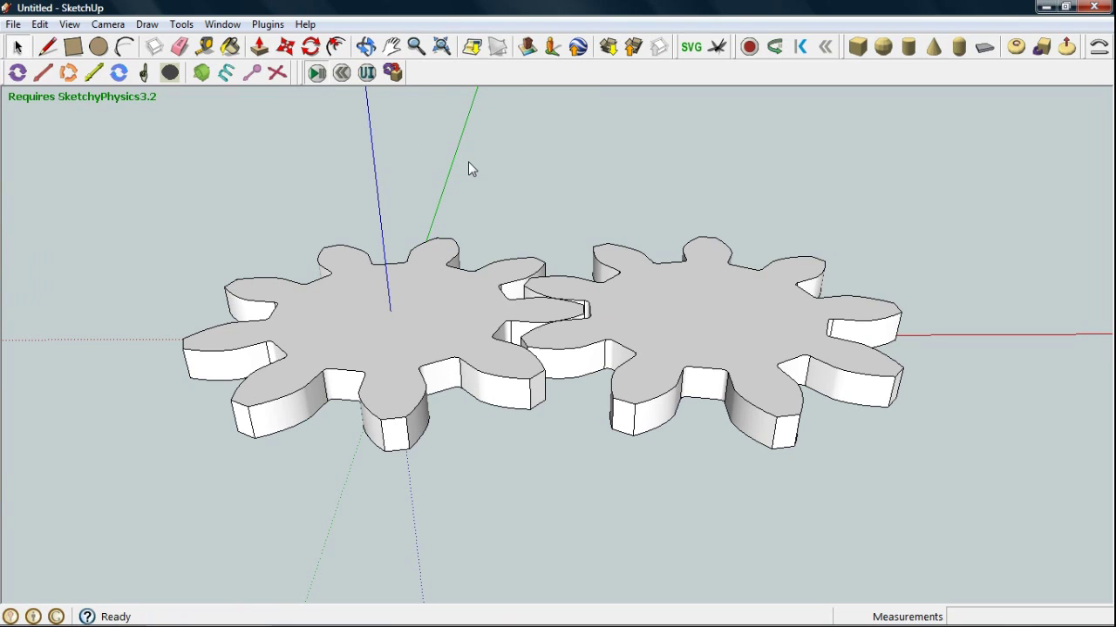
Start the physics simulation and drag the right gear to turn it against the left gear
key(space)
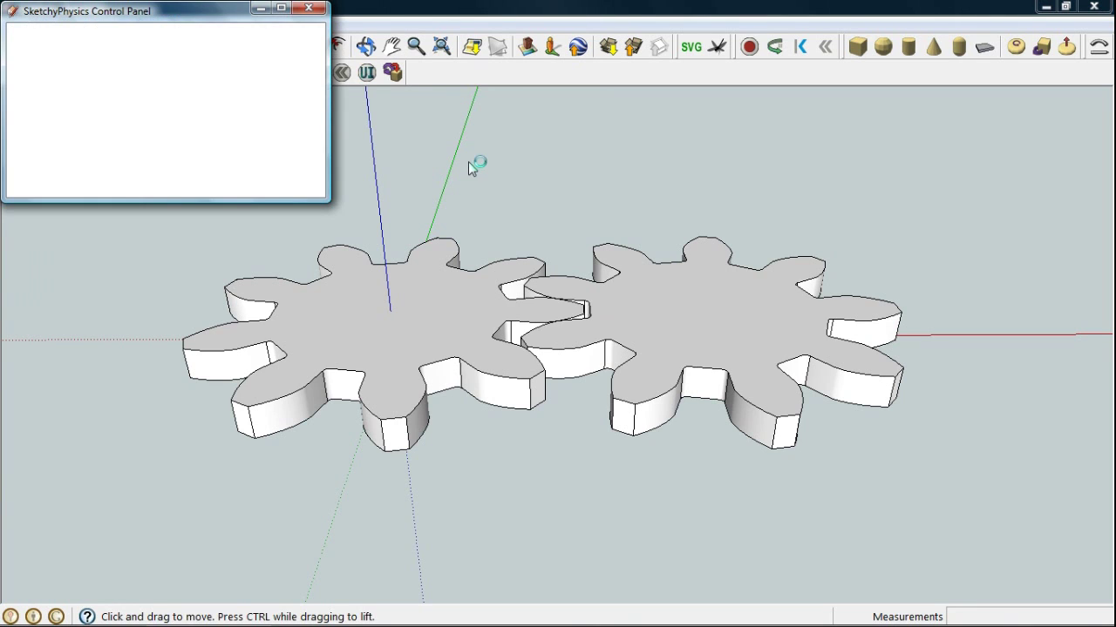
drag(660, 353, 753, 370)
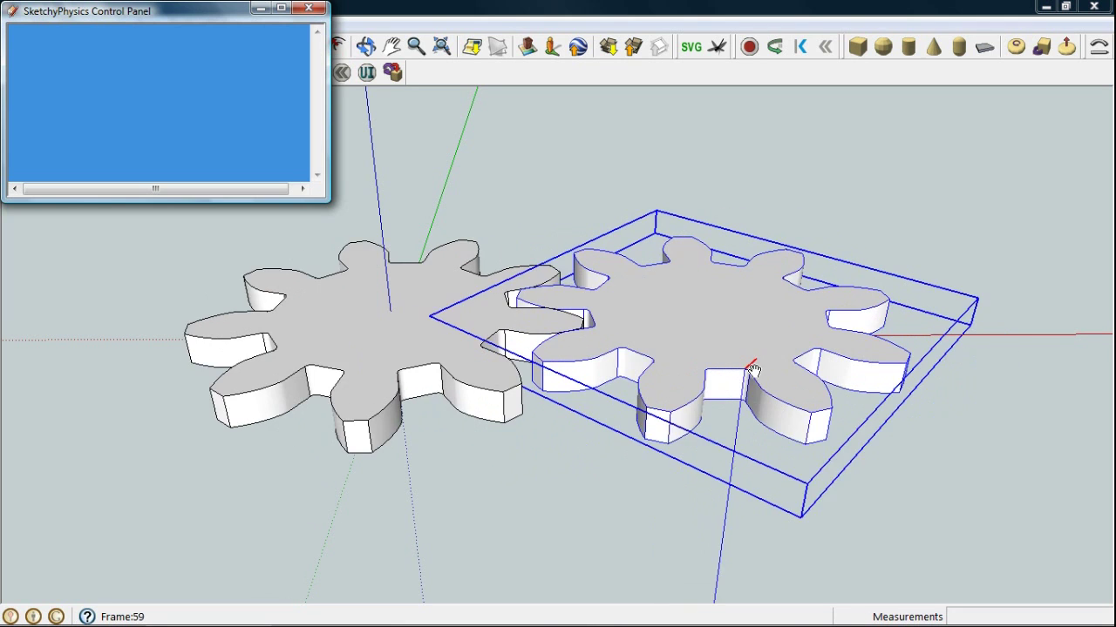
drag(753, 370, 936, 296)
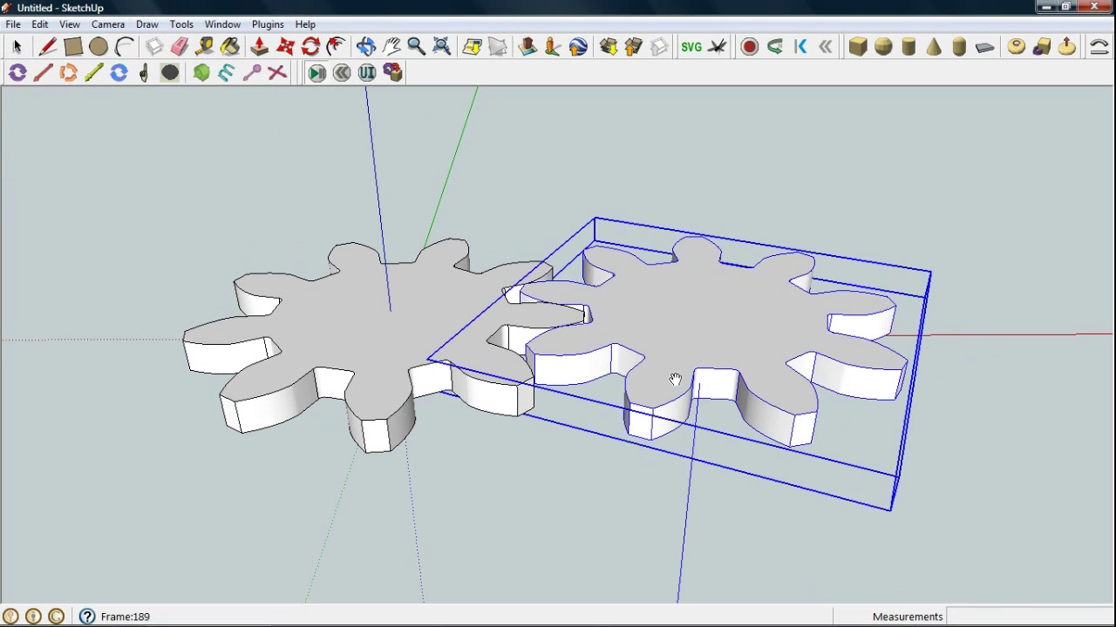
drag(674, 380, 580, 356)
Spin the gears again while orbiting to side and top views of the meshing teeth
middle_click(731, 326)
mouse_move(732, 327)
middle_down()
mouse_move(503, 366)
mouse_move(395, 364)
middle_up()
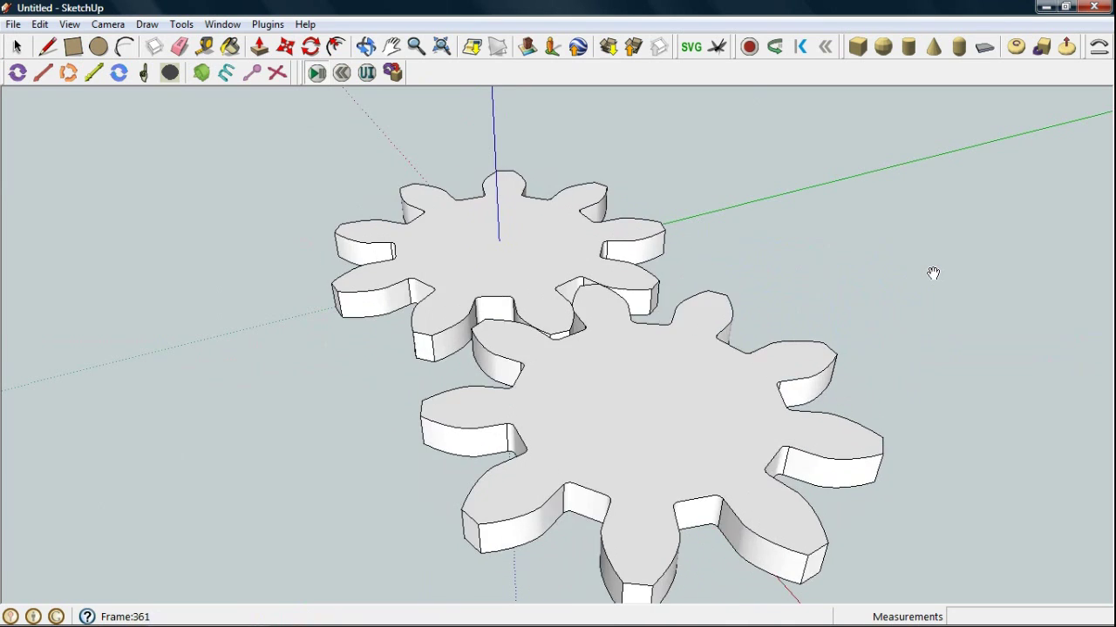
mouse_move(615, 362)
mouse_down()
mouse_move(504, 517)
mouse_move(924, 528)
mouse_move(735, 410)
mouse_move(909, 378)
mouse_move(946, 321)
mouse_move(921, 413)
mouse_move(622, 568)
mouse_move(456, 538)
mouse_move(684, 558)
mouse_move(697, 549)
mouse_up()
key(o)
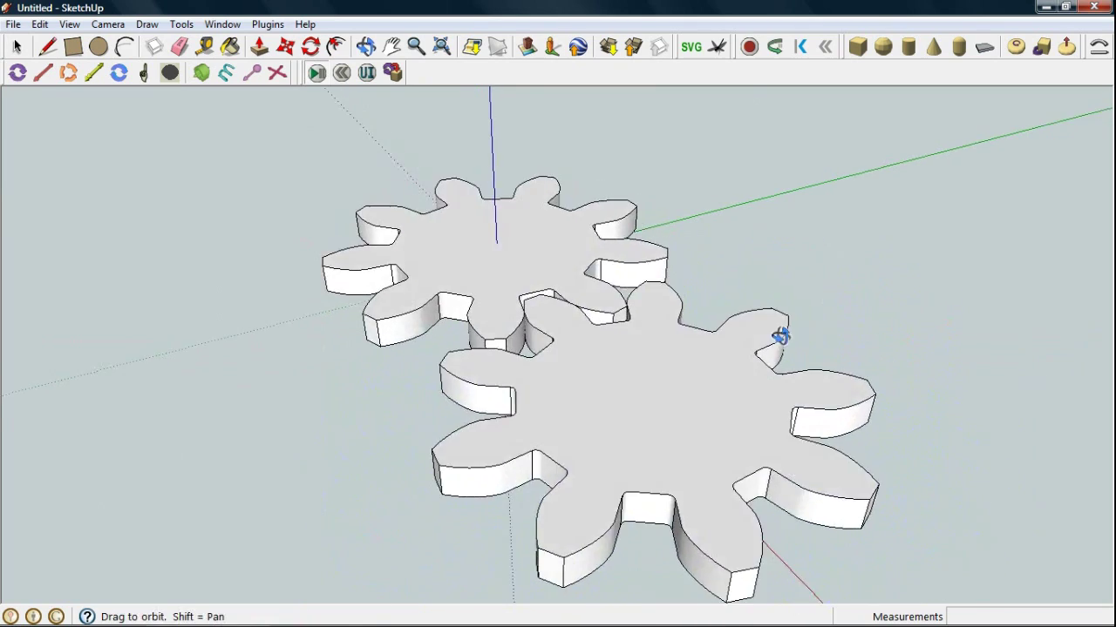
middle_drag(780, 336, 1015, 135)
mouse_move(698, 311)
middle_down()
mouse_move(737, 406)
mouse_move(776, 374)
mouse_move(730, 342)
mouse_move(694, 26)
mouse_move(720, 244)
mouse_move(719, 114)
mouse_move(933, 279)
mouse_move(1020, 328)
mouse_move(697, 256)
middle_up()
drag(698, 256, 1107, 284)
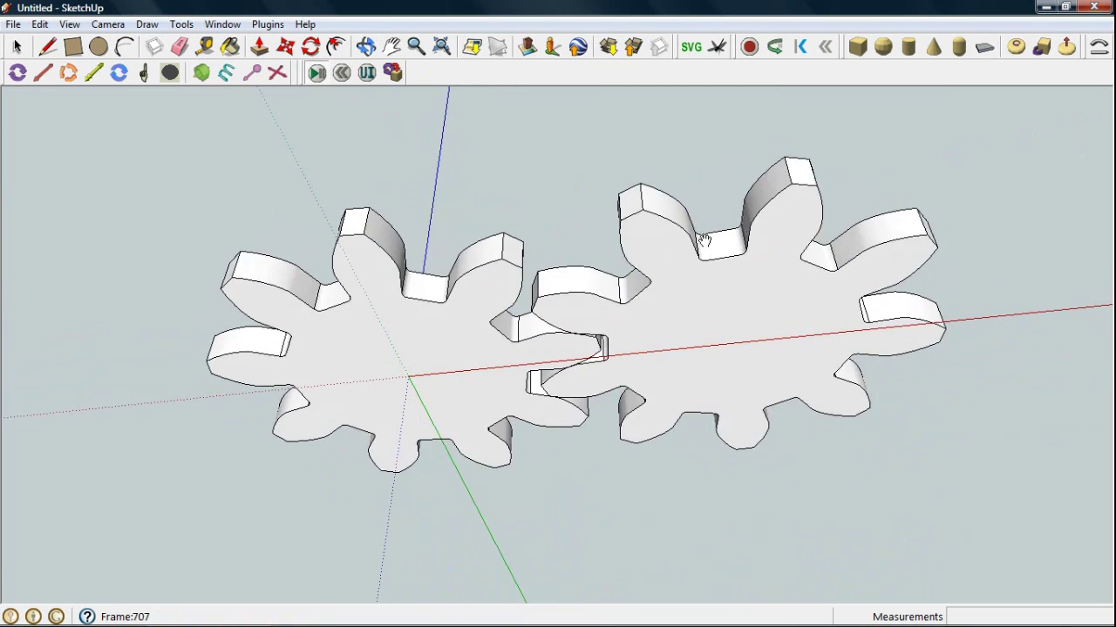
mouse_move(704, 240)
middle_down()
mouse_move(737, 456)
mouse_move(772, 583)
mouse_move(710, 316)
mouse_move(742, 511)
middle_up()
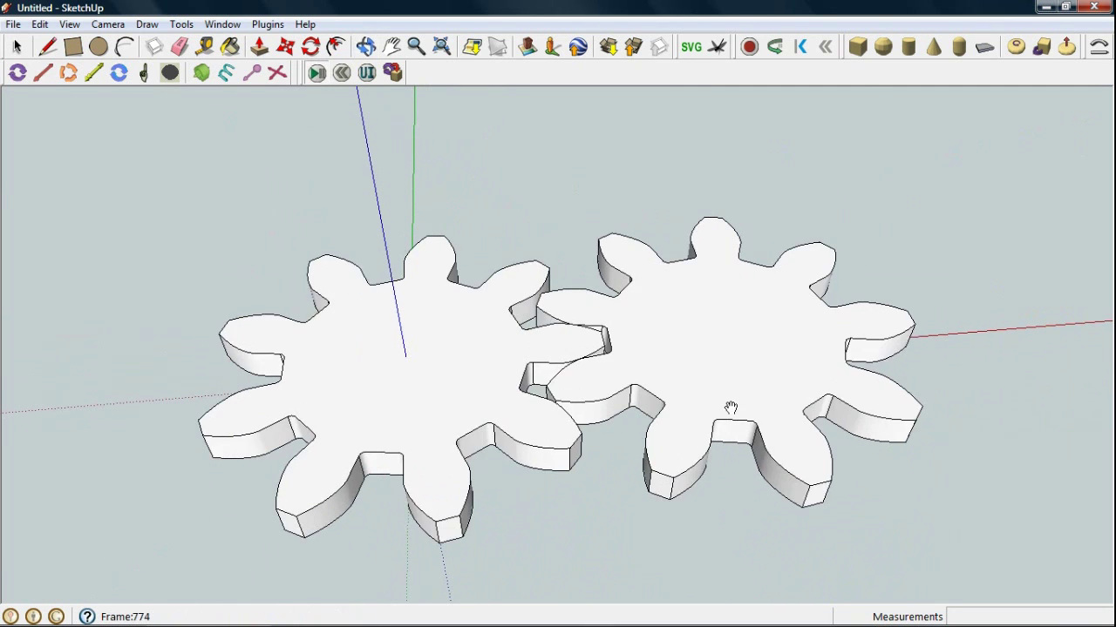